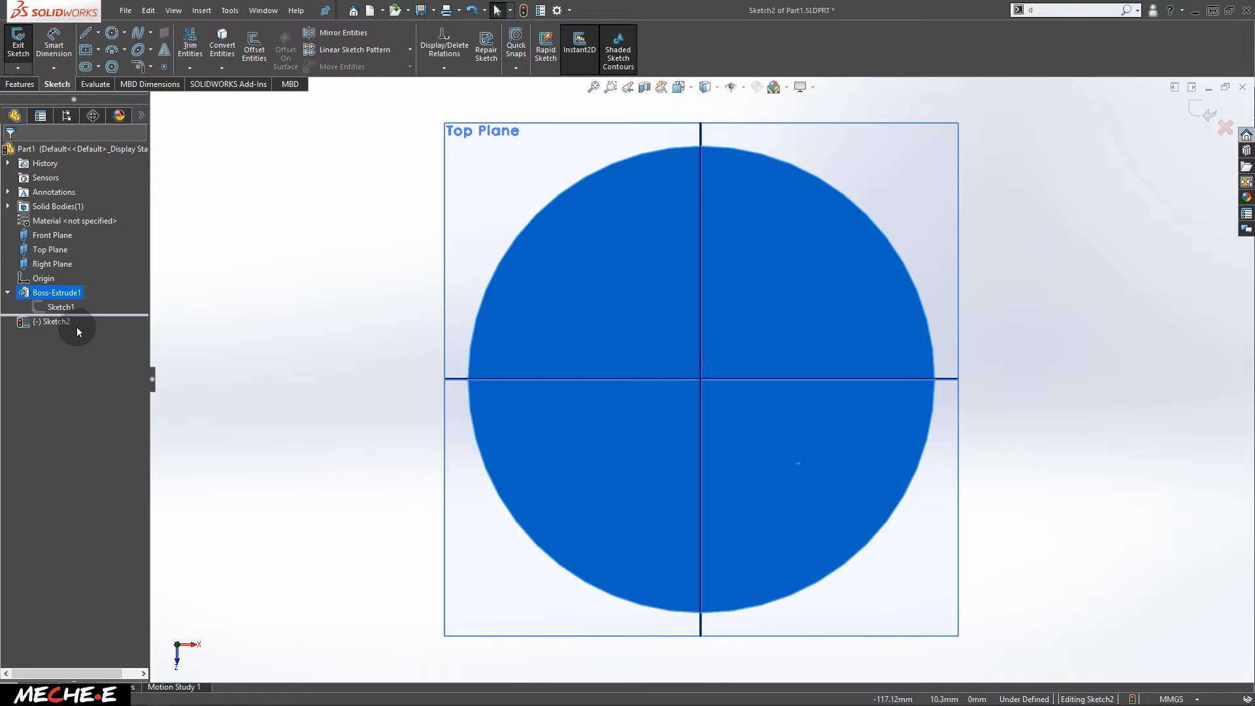
Step: Sketch a circle of about 38 mm radius centred on the origin, inside the cylinder's outline
left_click(112, 36)
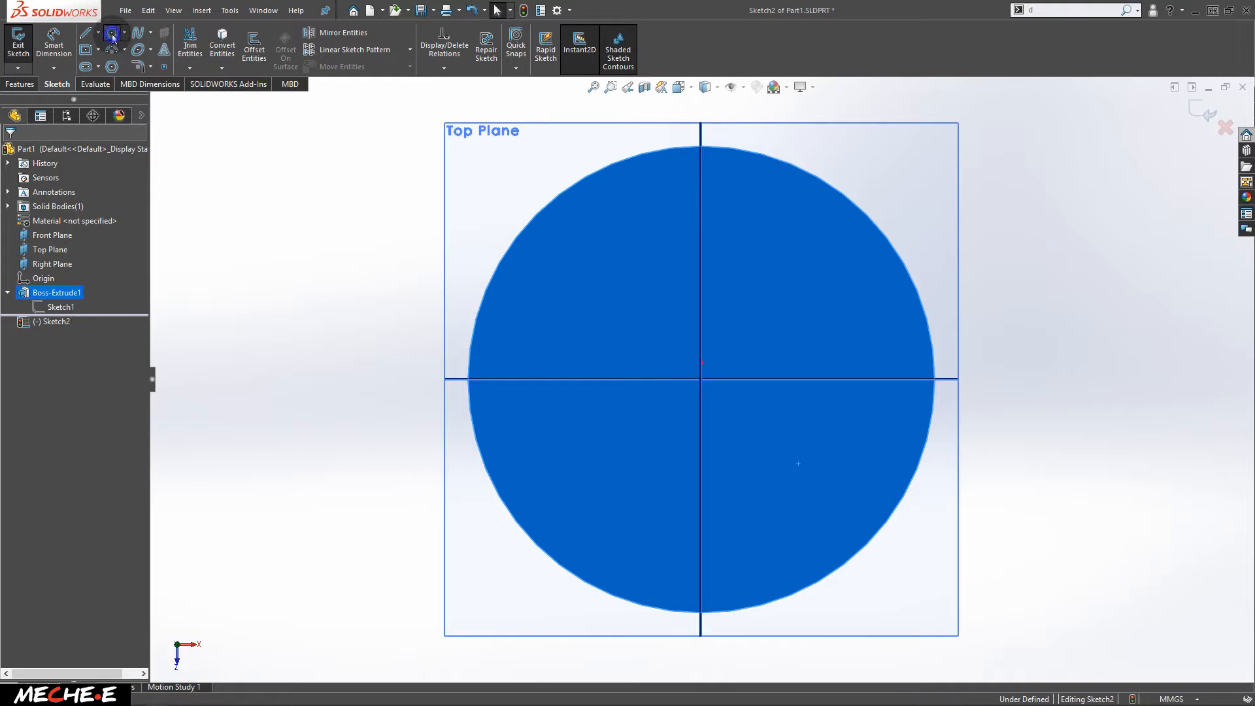
left_click(703, 380)
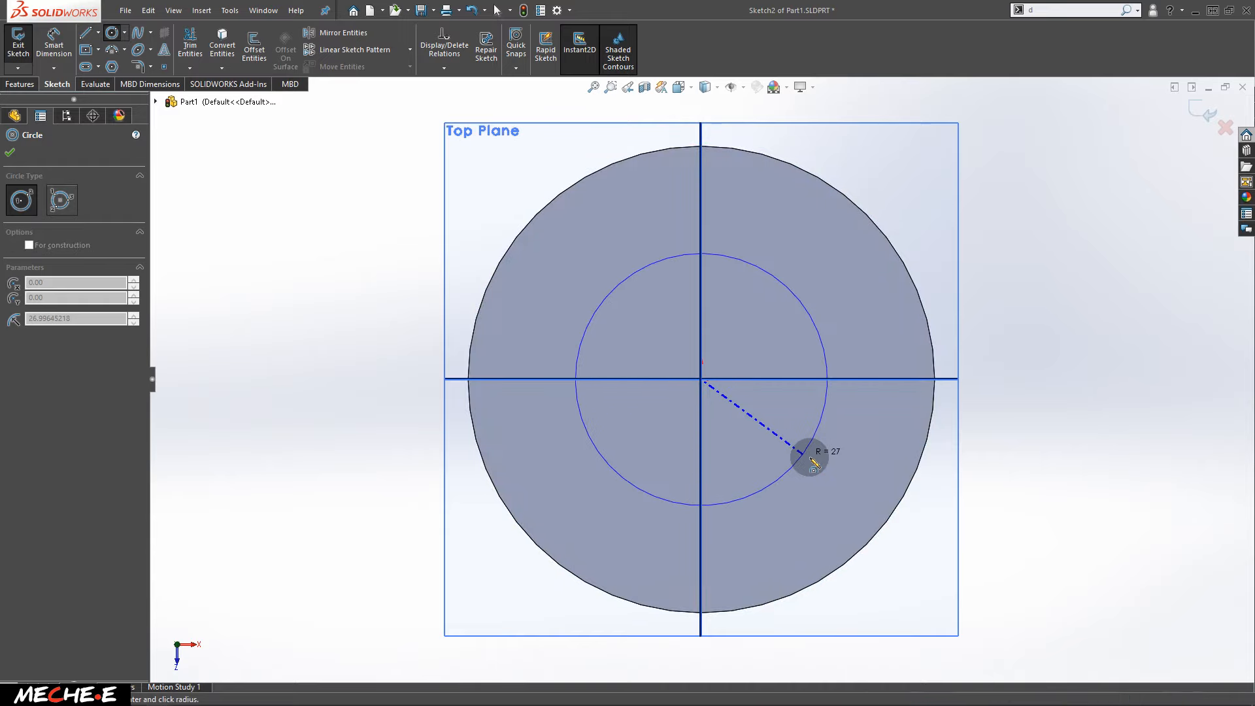
left_click(853, 485)
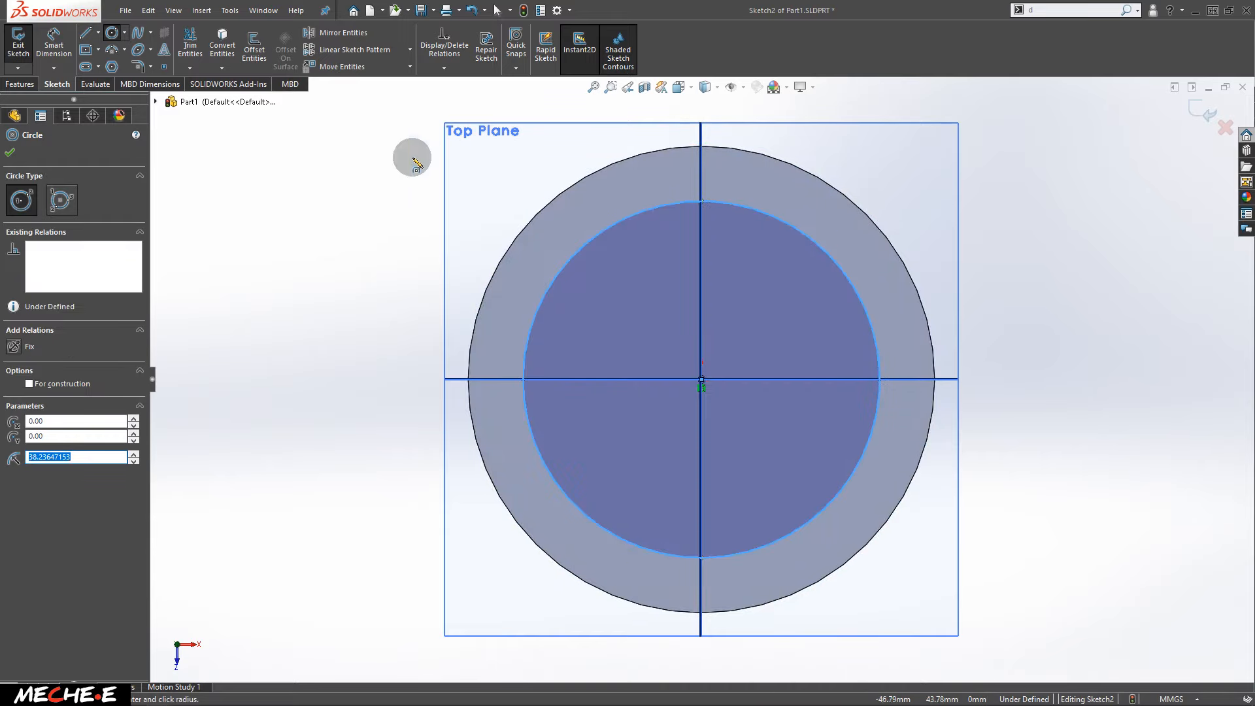
Step: Dimension the inner circle's diameter to 80 mm and exit the sketch
left_click(55, 46)
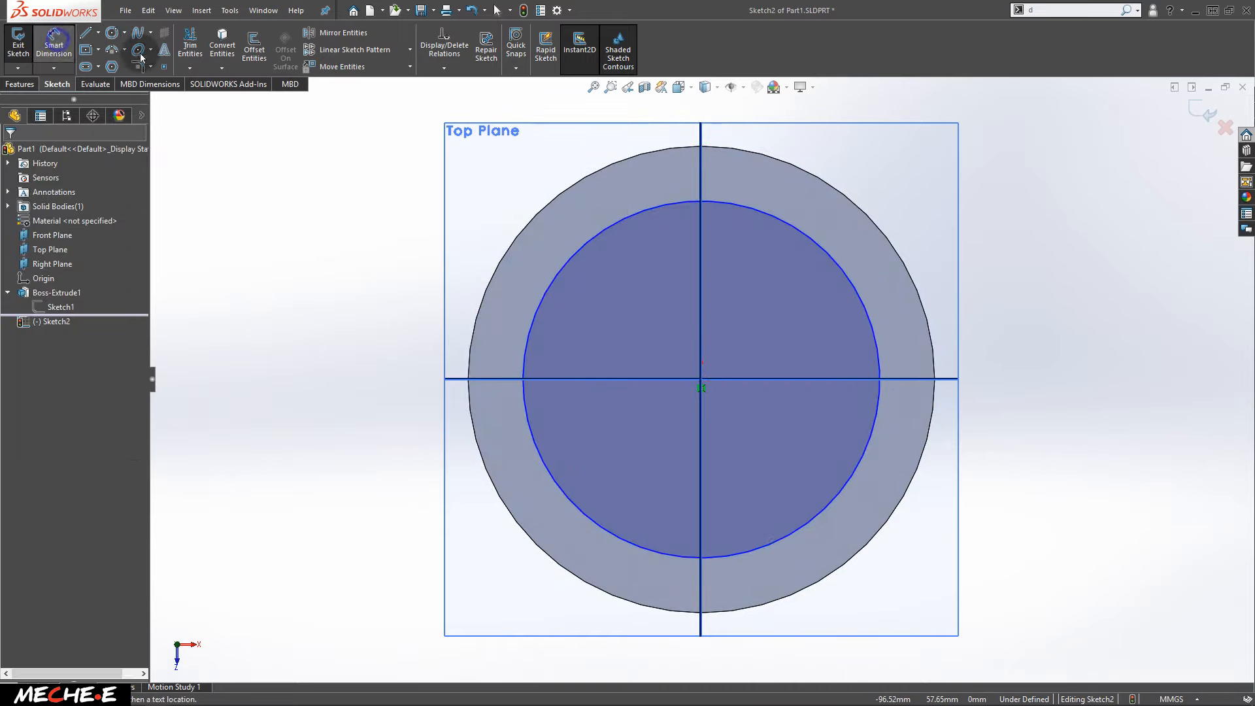
left_click(557, 282)
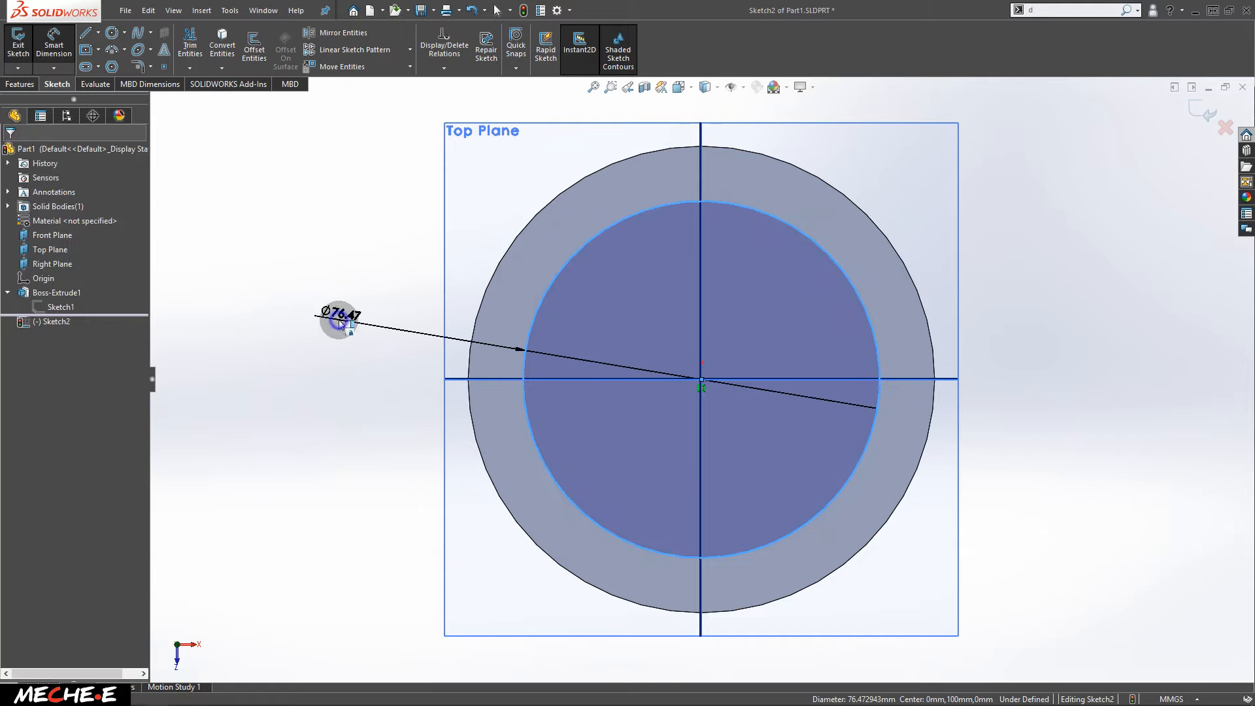
left_click(340, 320)
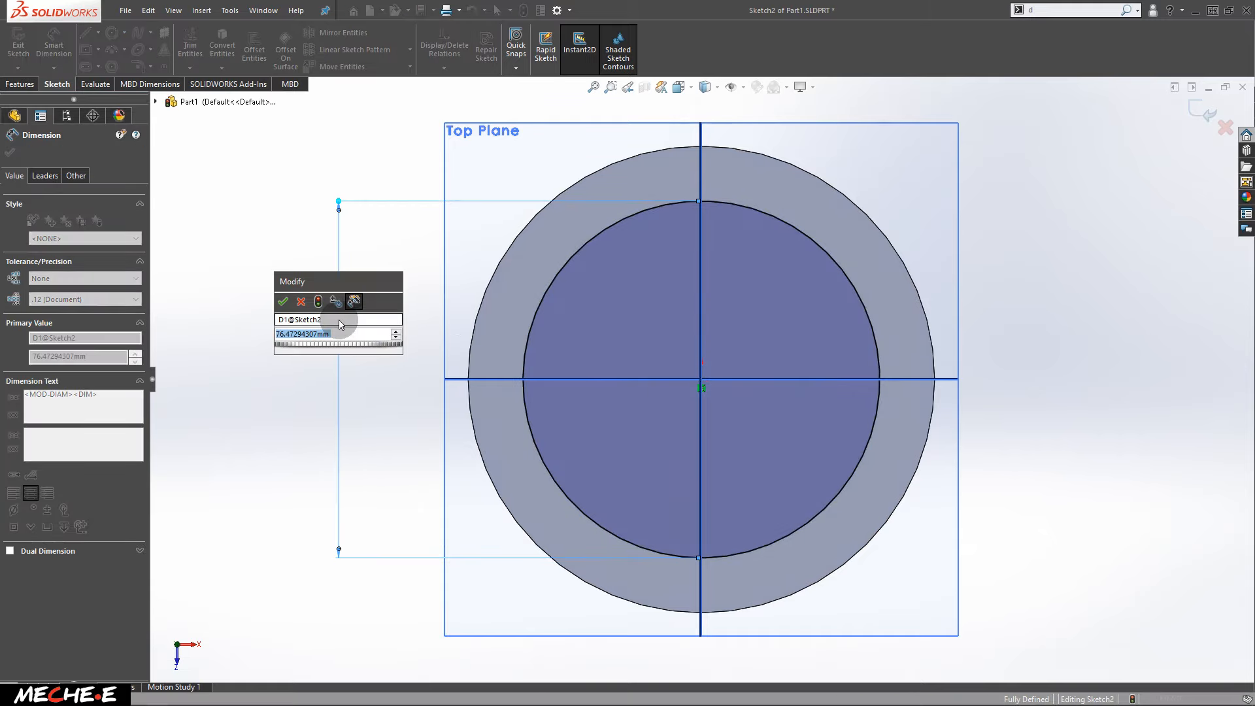
type("80")
key("Return")
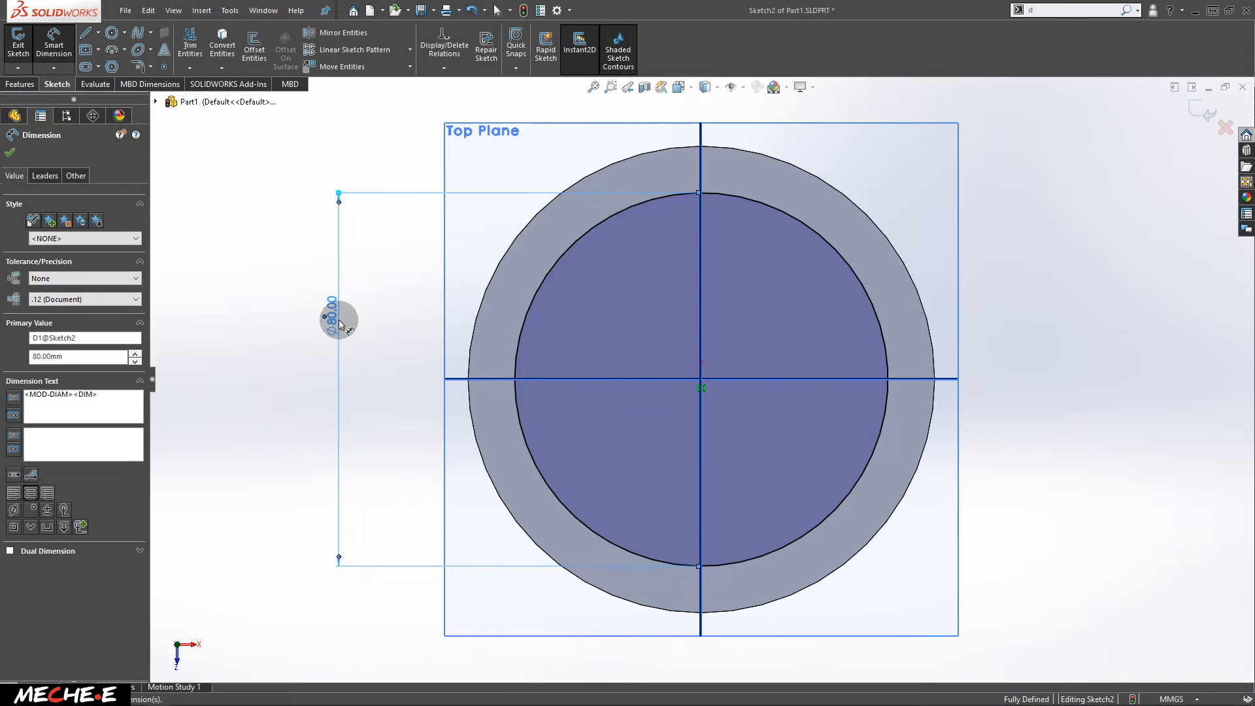
left_click(1197, 113)
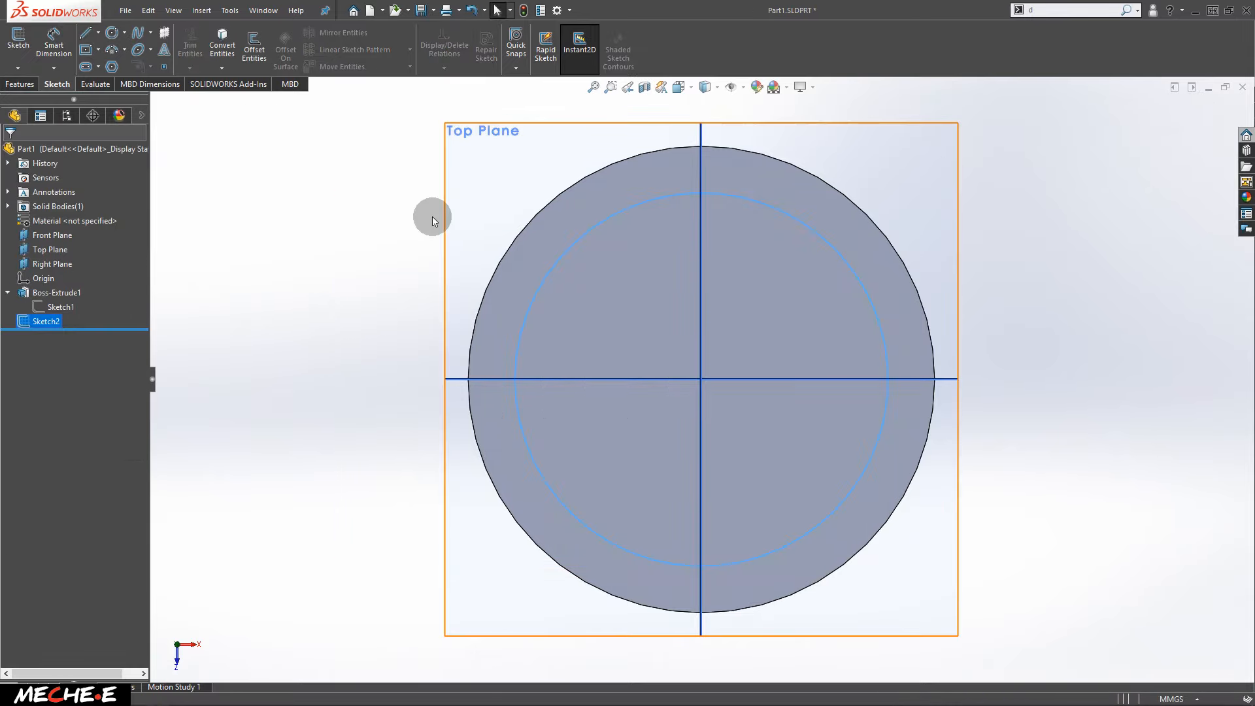
Step: Start an Extruded Cut from the inner circle sketch with a blind depth of 50 mm
left_click(27, 85)
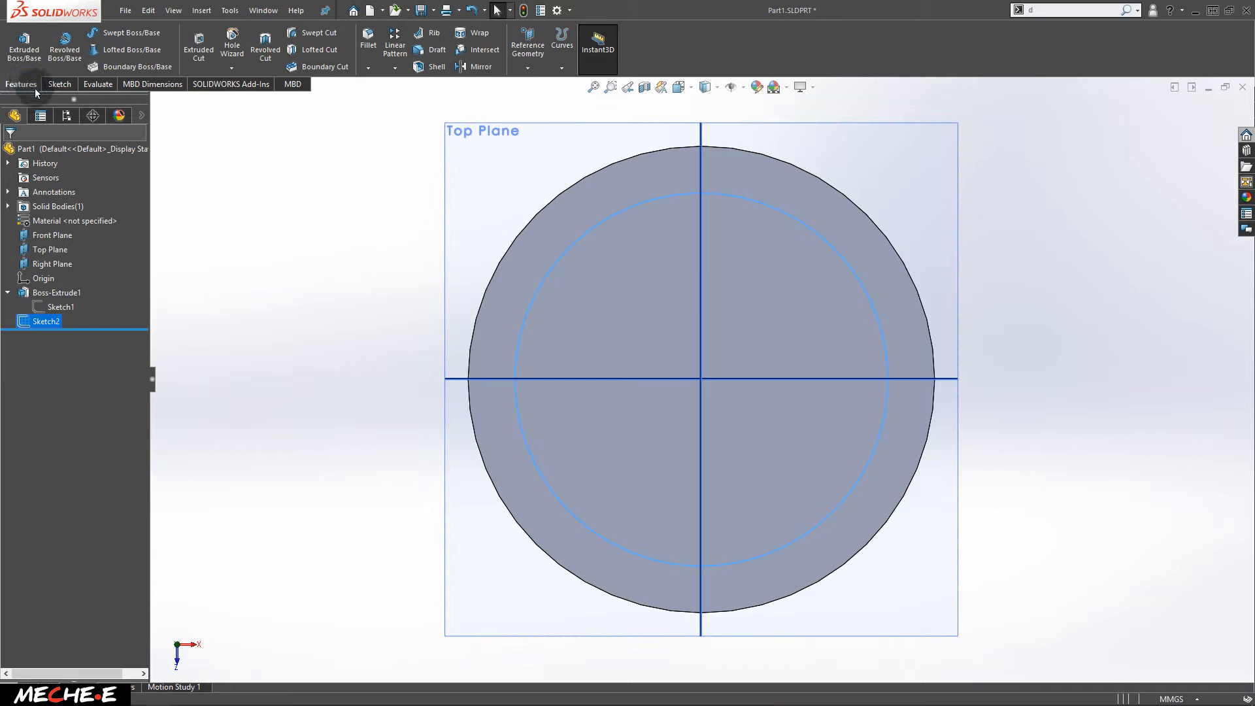
left_click(31, 323)
left_click(208, 61)
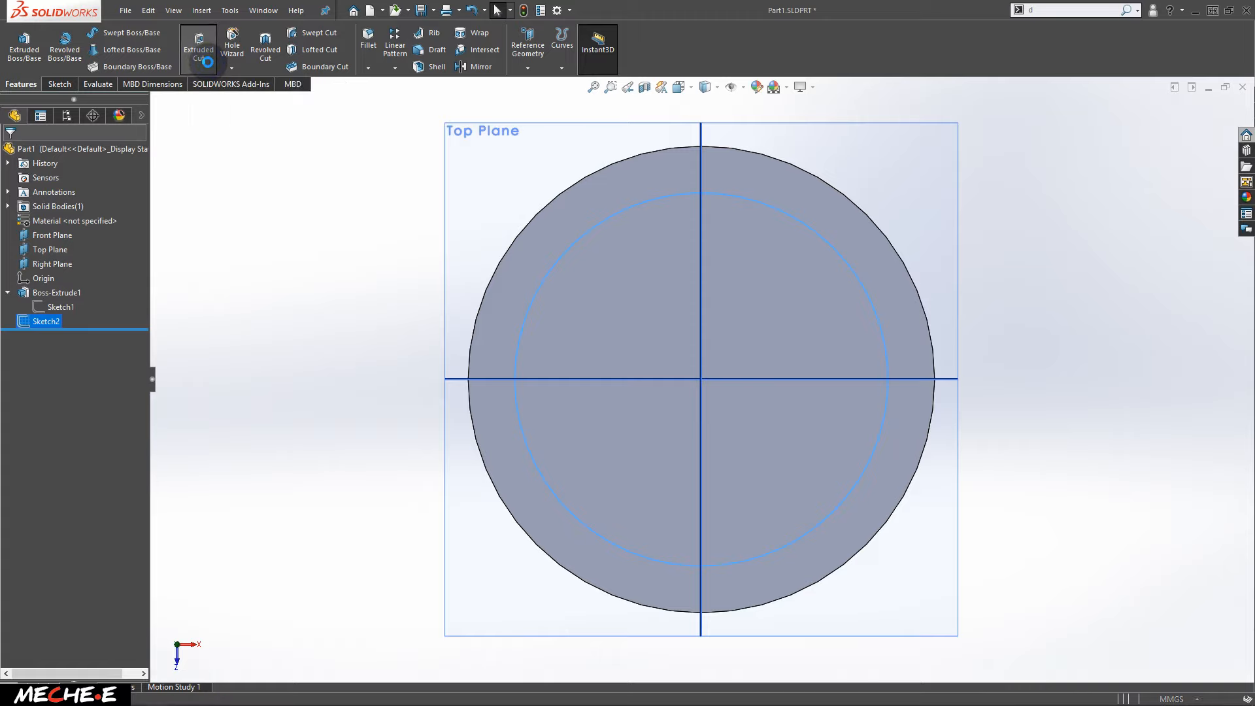
left_click(470, 173)
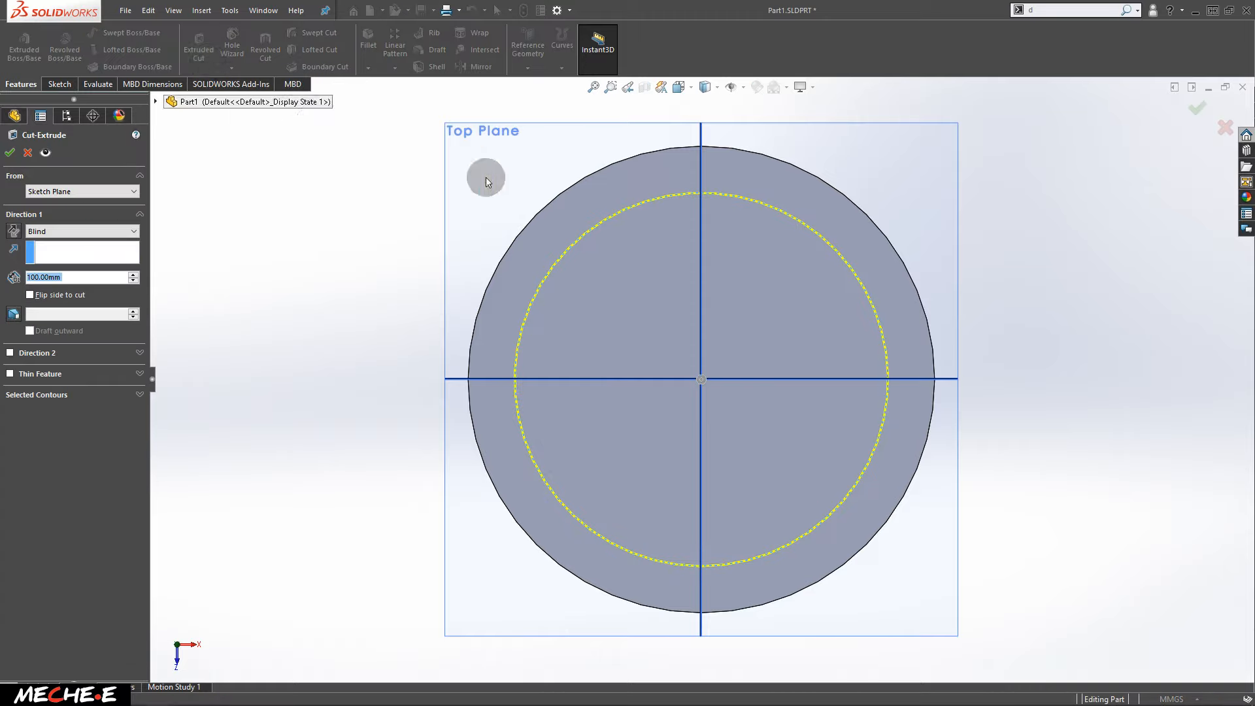
middle_click_drag(860, 594, 950, 325)
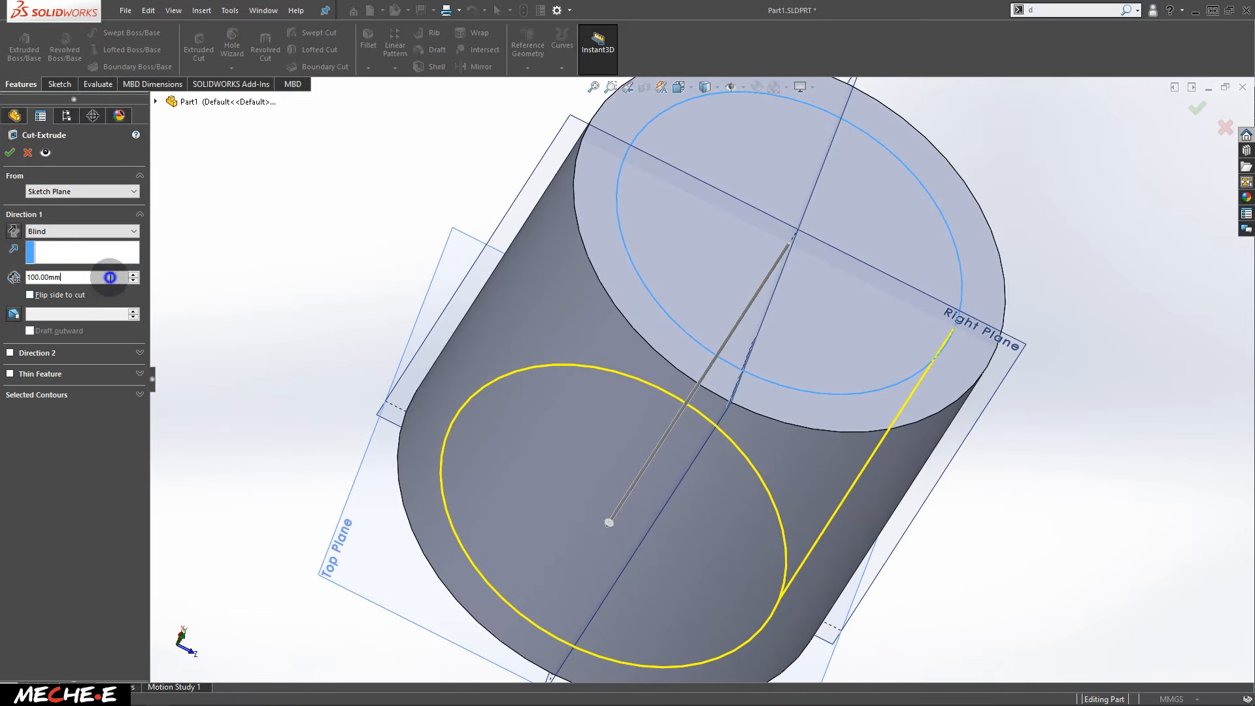
left_click_drag(110, 278, 15, 277)
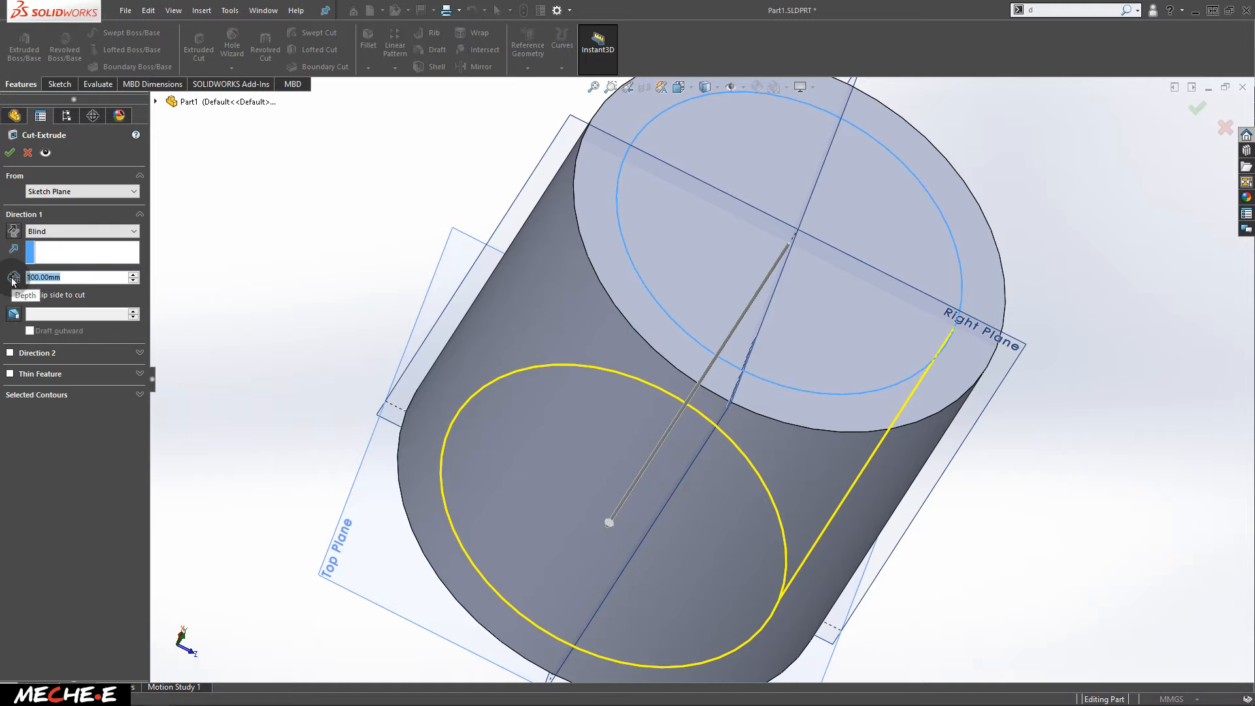
type("50")
key("Return")
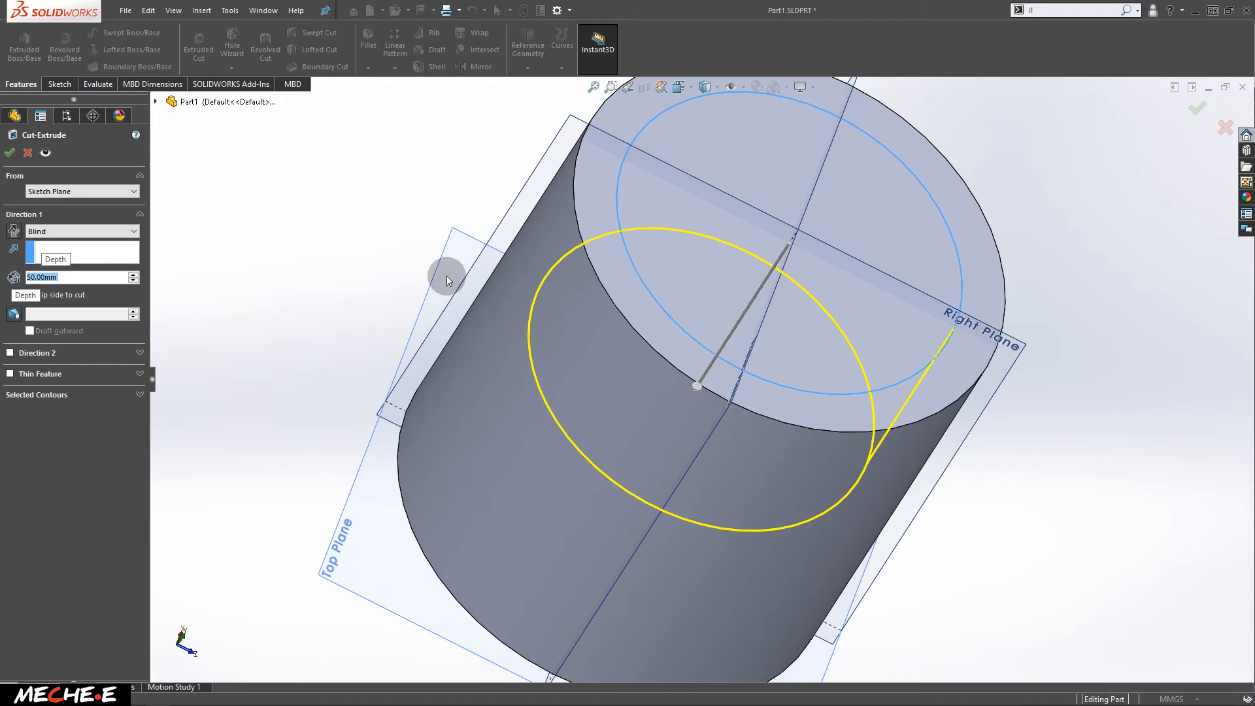
Step: Extend the blind cut to a depth of 64 mm and accept the feature
middle_click_drag(735, 366, 688, 411)
left_click_drag(630, 491, 590, 527)
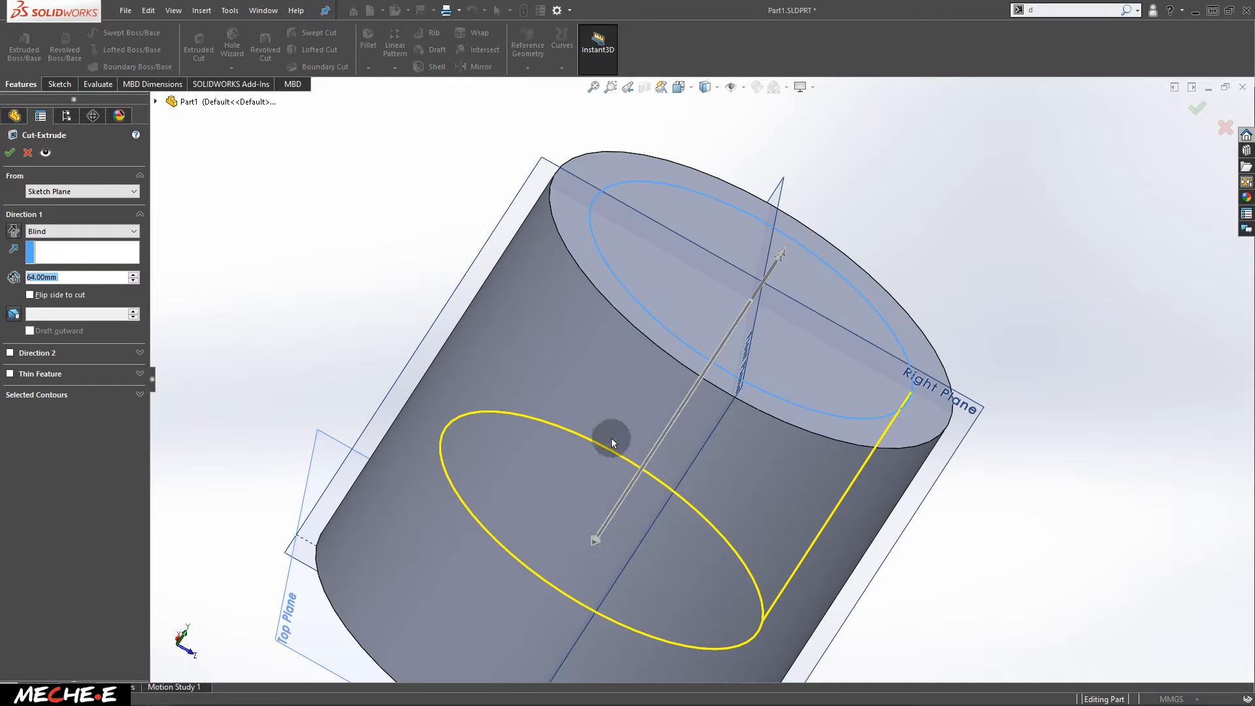
left_click(1195, 111)
middle_click_drag(1091, 240, 716, 387)
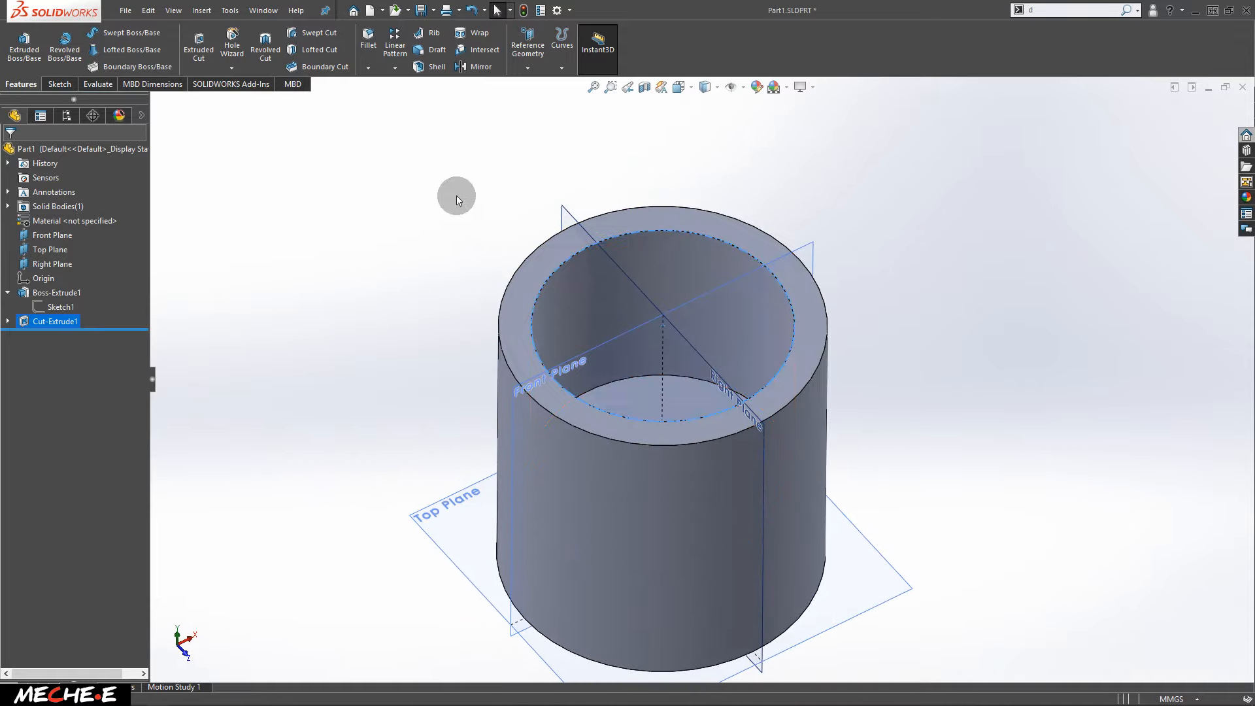
Step: Edit the extruded cut and stretch its blind depth to 138 mm, past the cylinder's far end
right_click(67, 323)
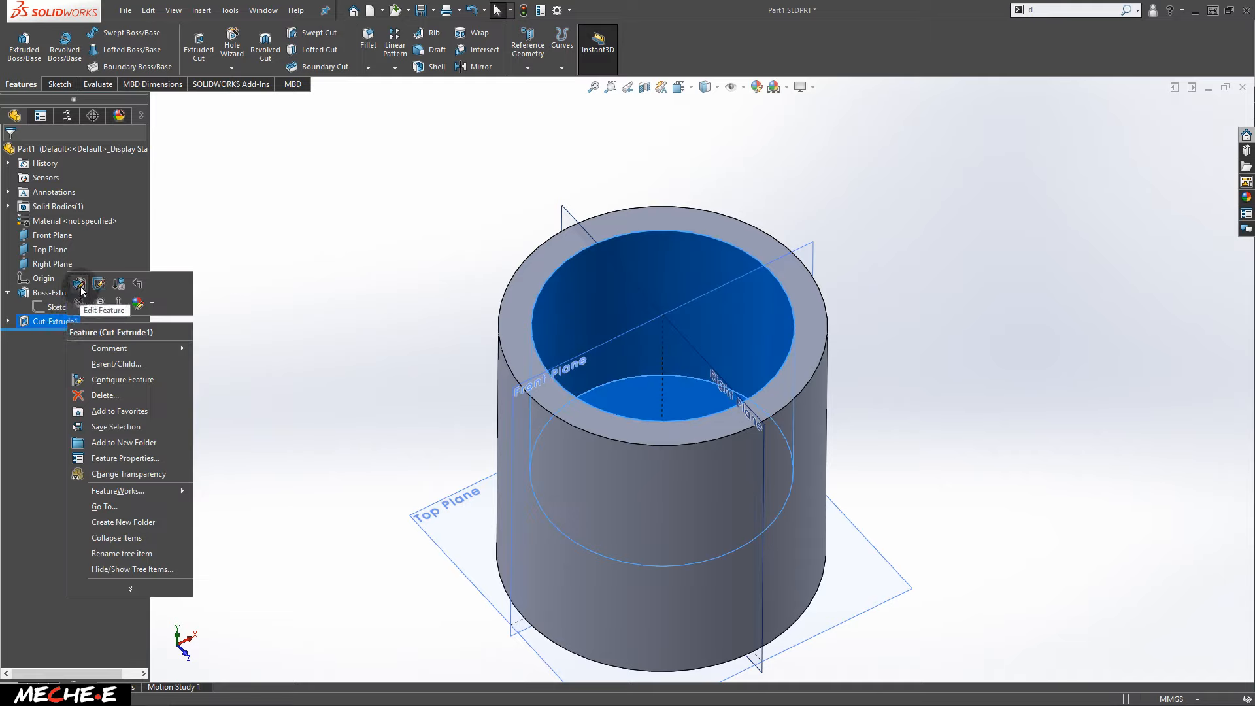
left_click(78, 283)
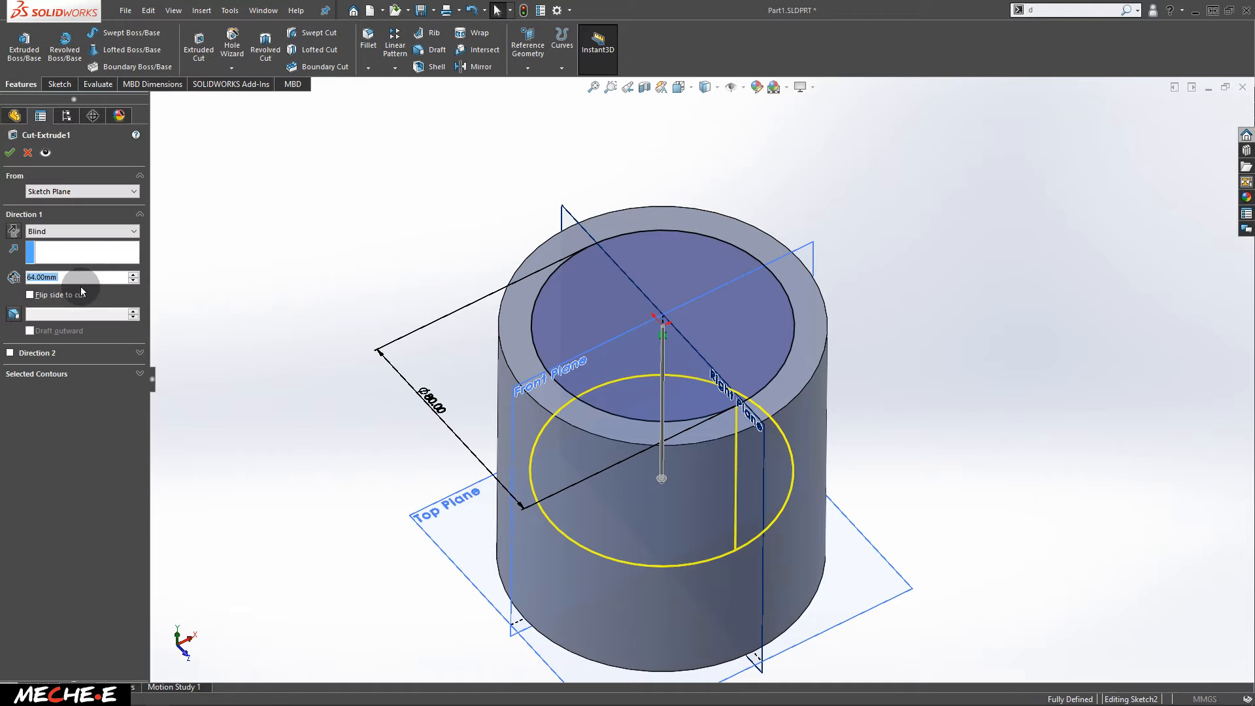
middle_click_drag(701, 586, 654, 498)
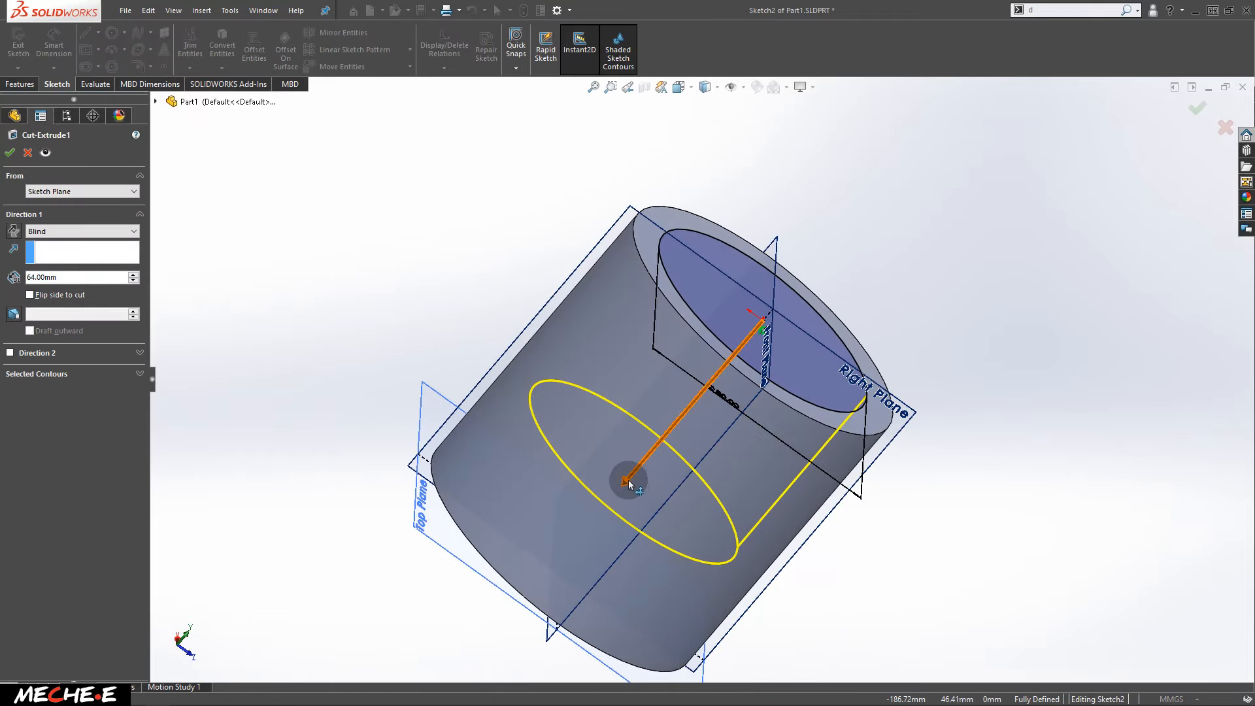
left_click_drag(626, 482, 490, 585)
middle_click_drag(490, 586, 614, 404)
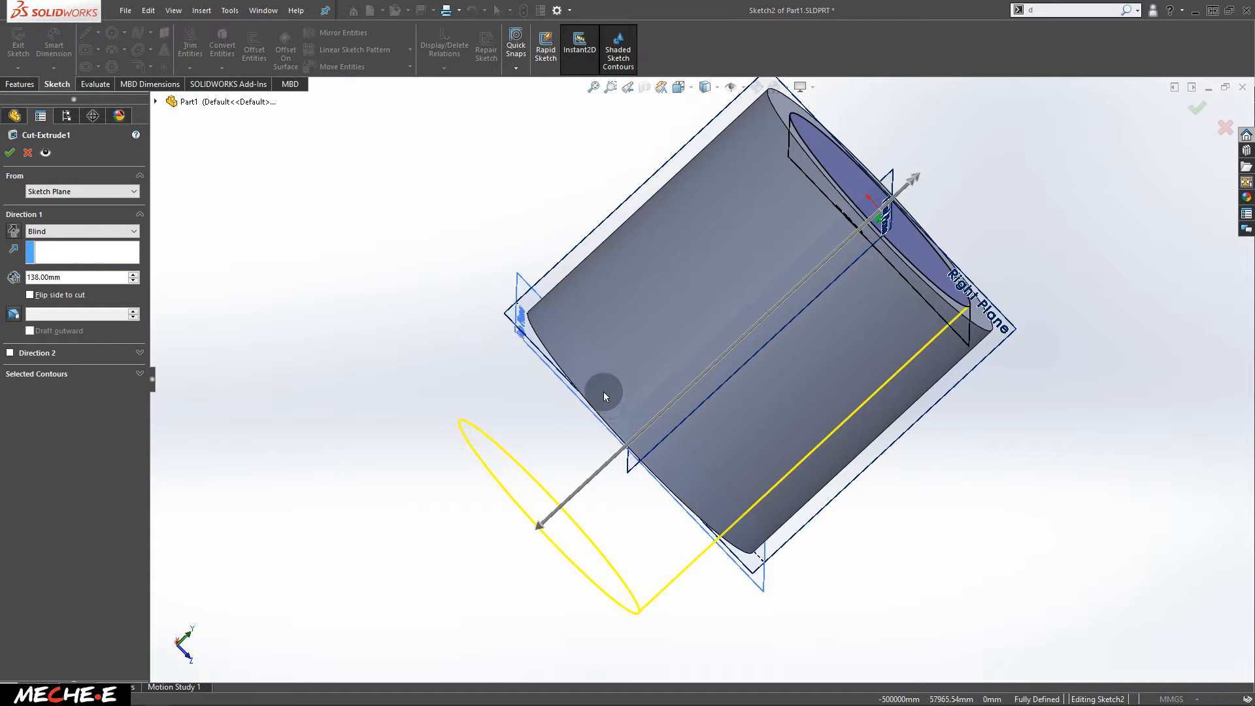
Step: Change the cut's end condition to Through All and accept the edited feature
left_click(120, 233)
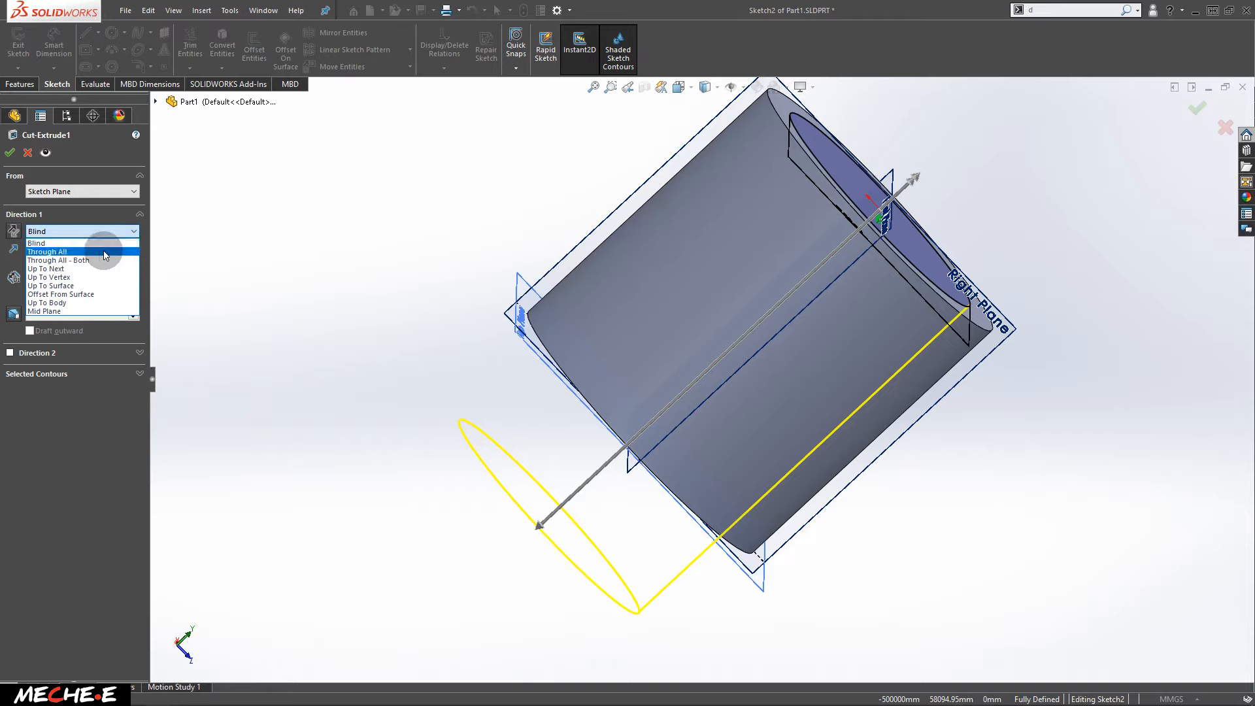
left_click(106, 254)
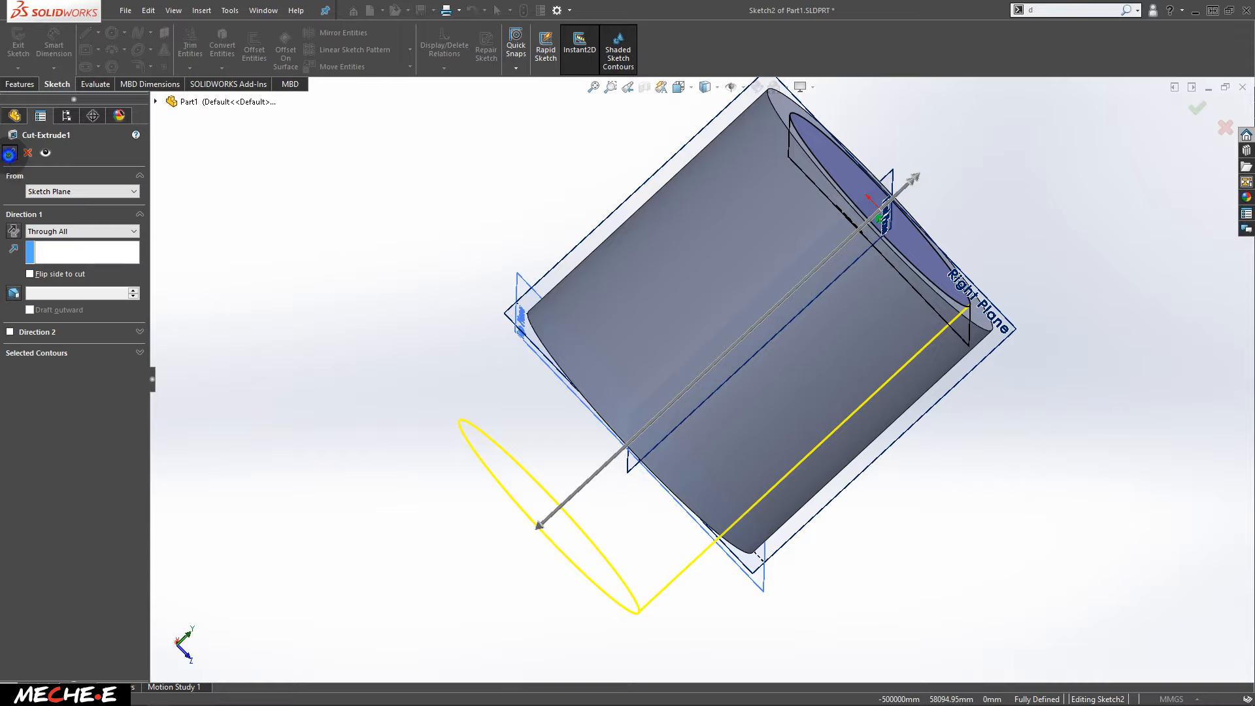
left_click(9, 154)
middle_click_drag(811, 323, 842, 396)
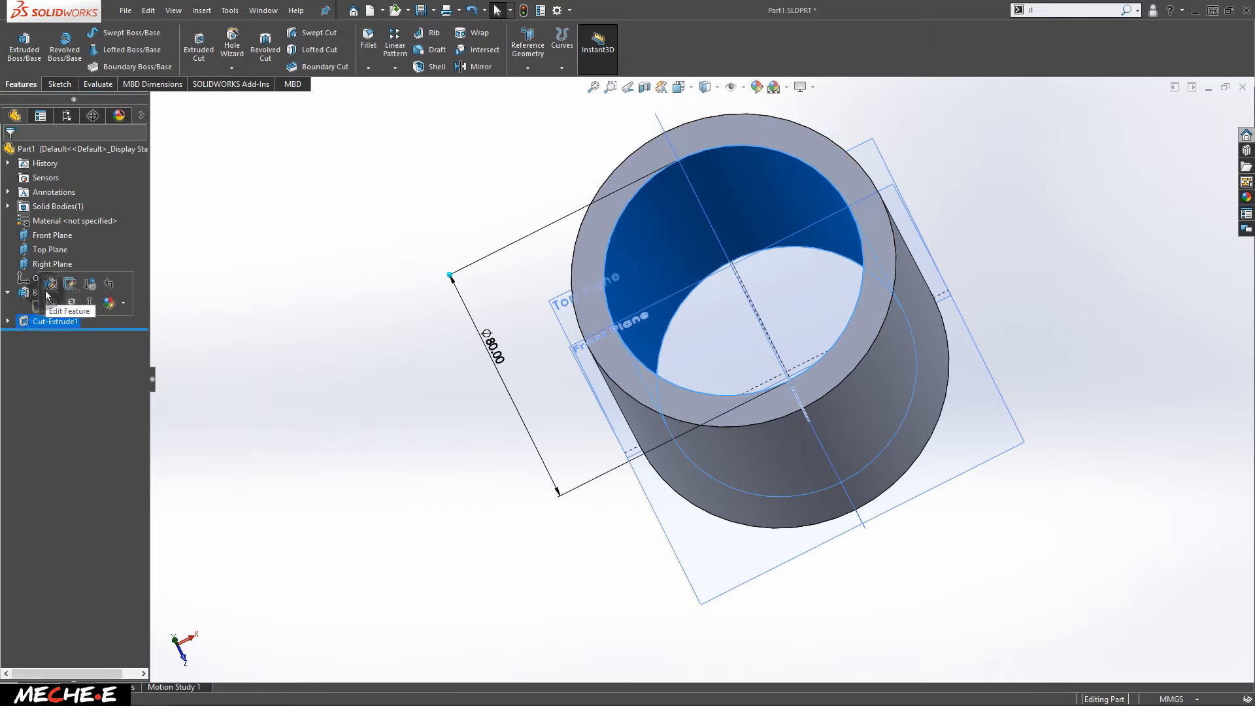
Step: Delete the Cut-Extrude1 feature while keeping its absorbed sketch
left_click(196, 289)
left_click(59, 323)
key("Delete")
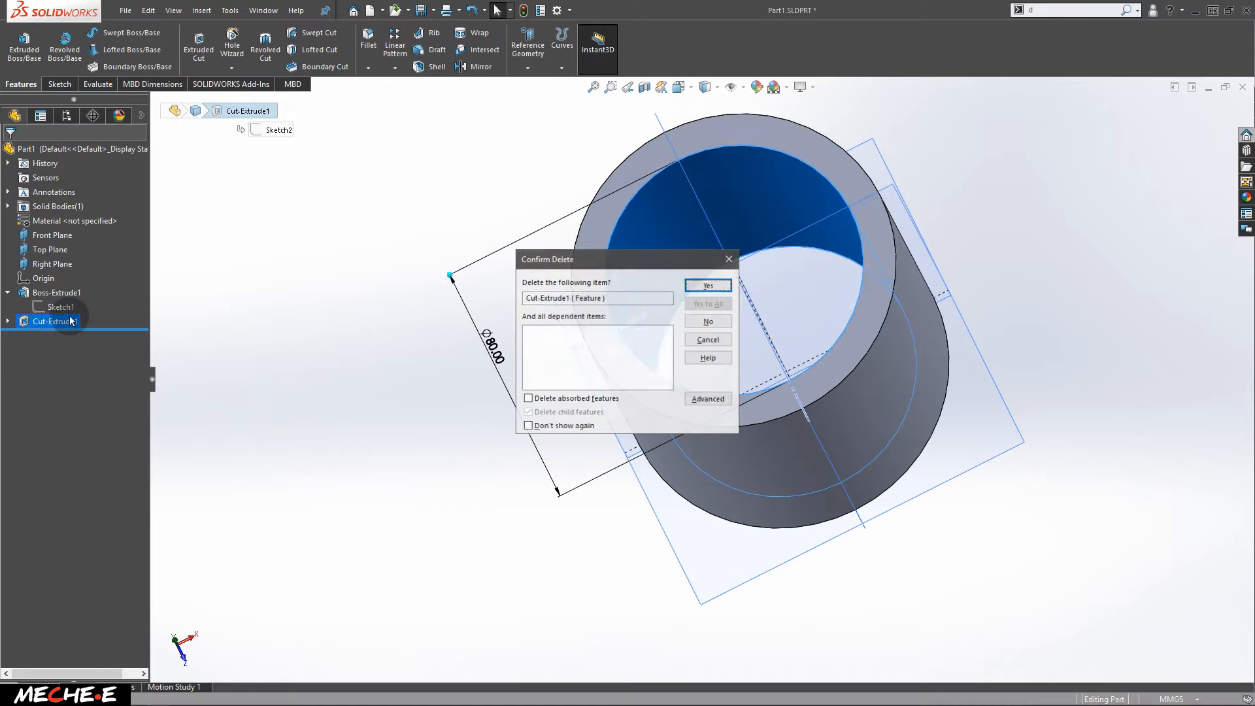
left_click(709, 286)
mouse_move(756, 328)
middle_mouse_down()
mouse_move(807, 326)
mouse_move(807, 261)
mouse_move(840, 127)
middle_mouse_up()
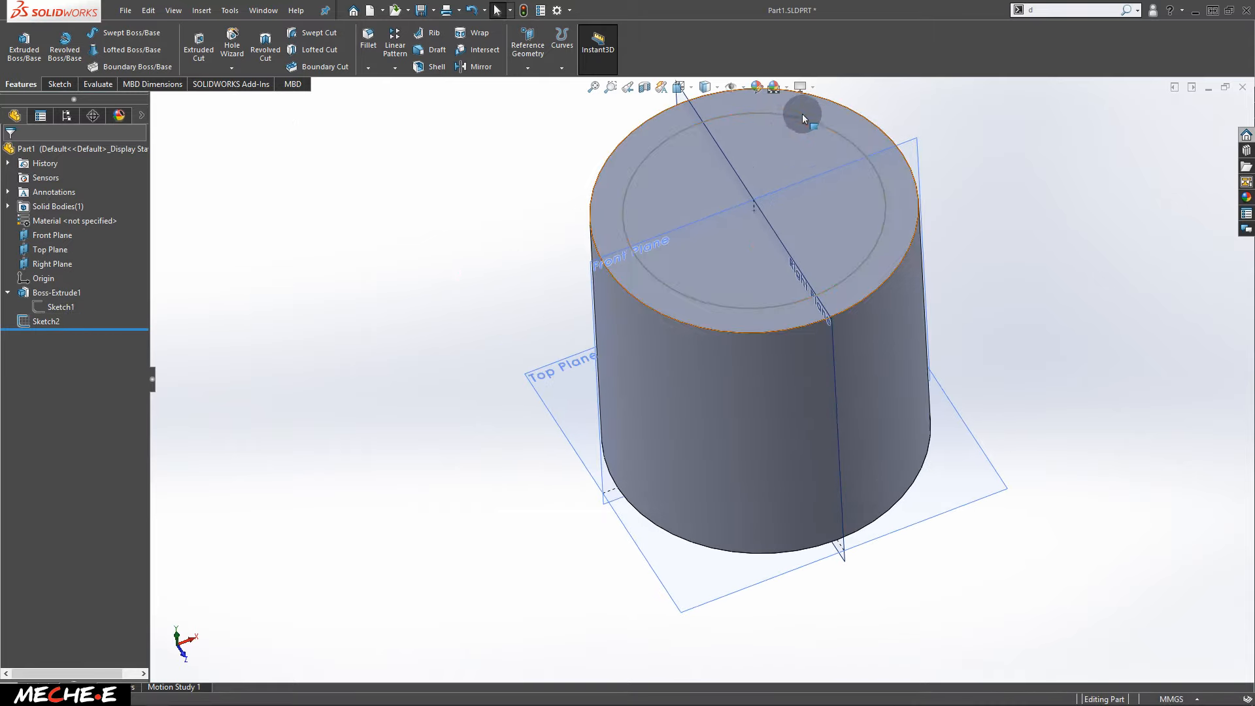
Step: Delete the leftover inner circle sketch, Sketch2, from the cylinder
left_click(72, 306)
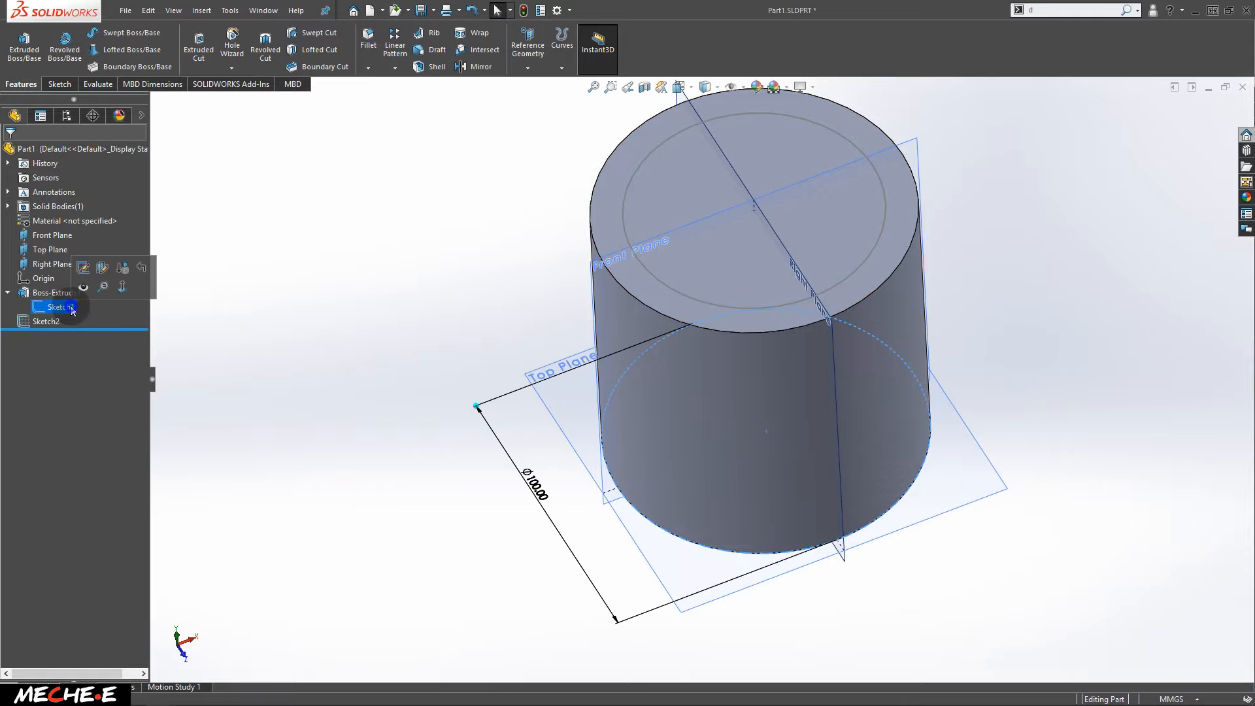
middle_click_drag(808, 493, 852, 523)
left_click(51, 325)
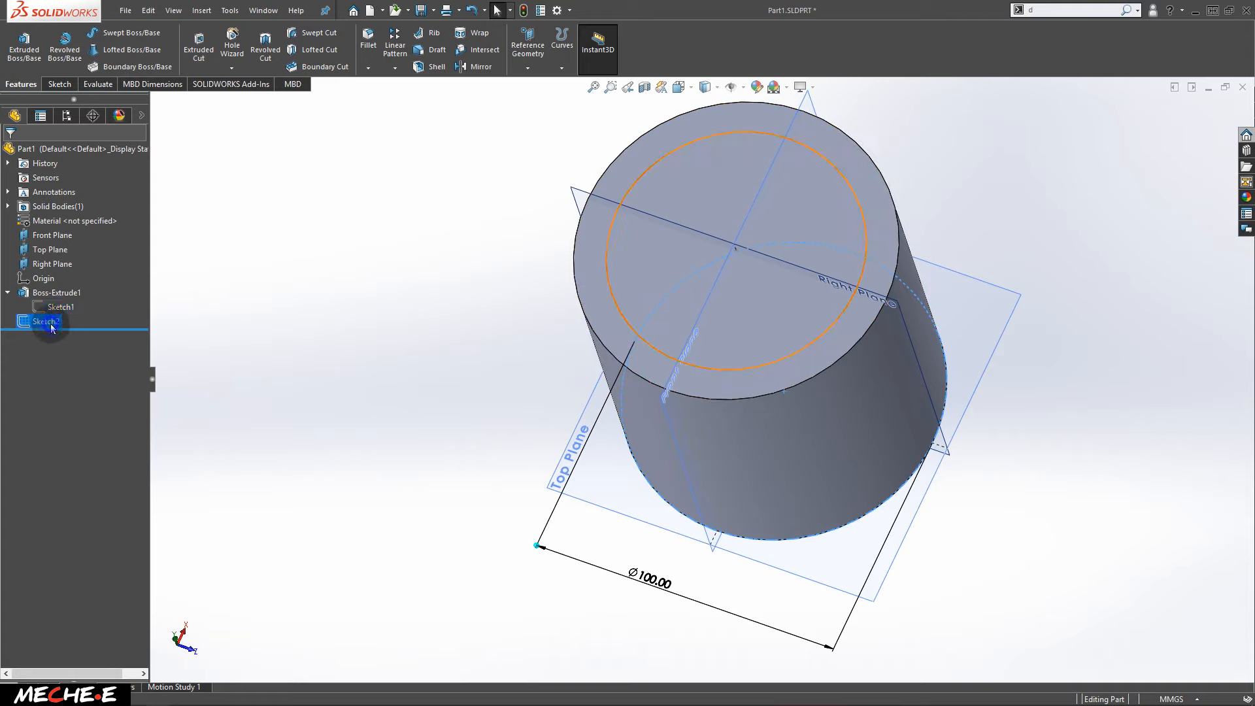
key("Delete")
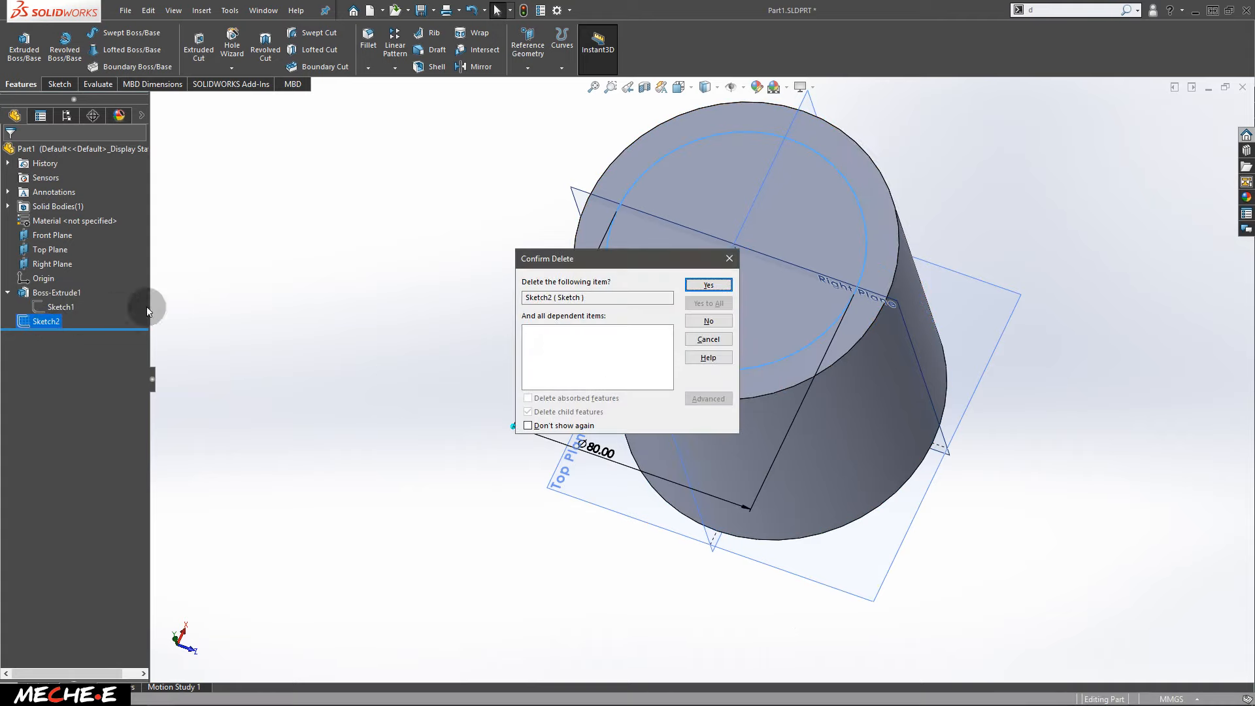
left_click(720, 287)
mouse_move(758, 425)
middle_mouse_down()
mouse_move(740, 514)
mouse_move(798, 308)
mouse_move(799, 387)
mouse_move(760, 461)
mouse_move(779, 516)
mouse_move(695, 373)
mouse_move(815, 373)
mouse_move(785, 366)
middle_mouse_up()
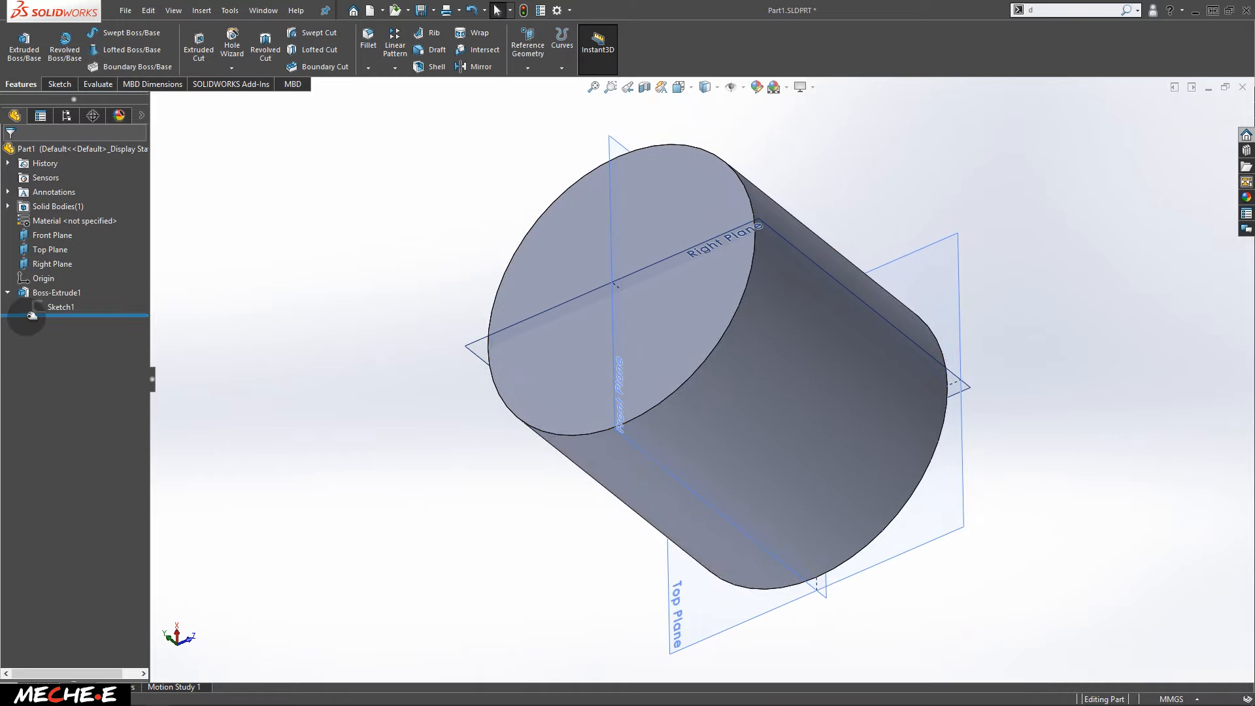
Step: Open Sketch1, the base profile sketch of the cylinder's extrusion, for editing
left_click(8, 295)
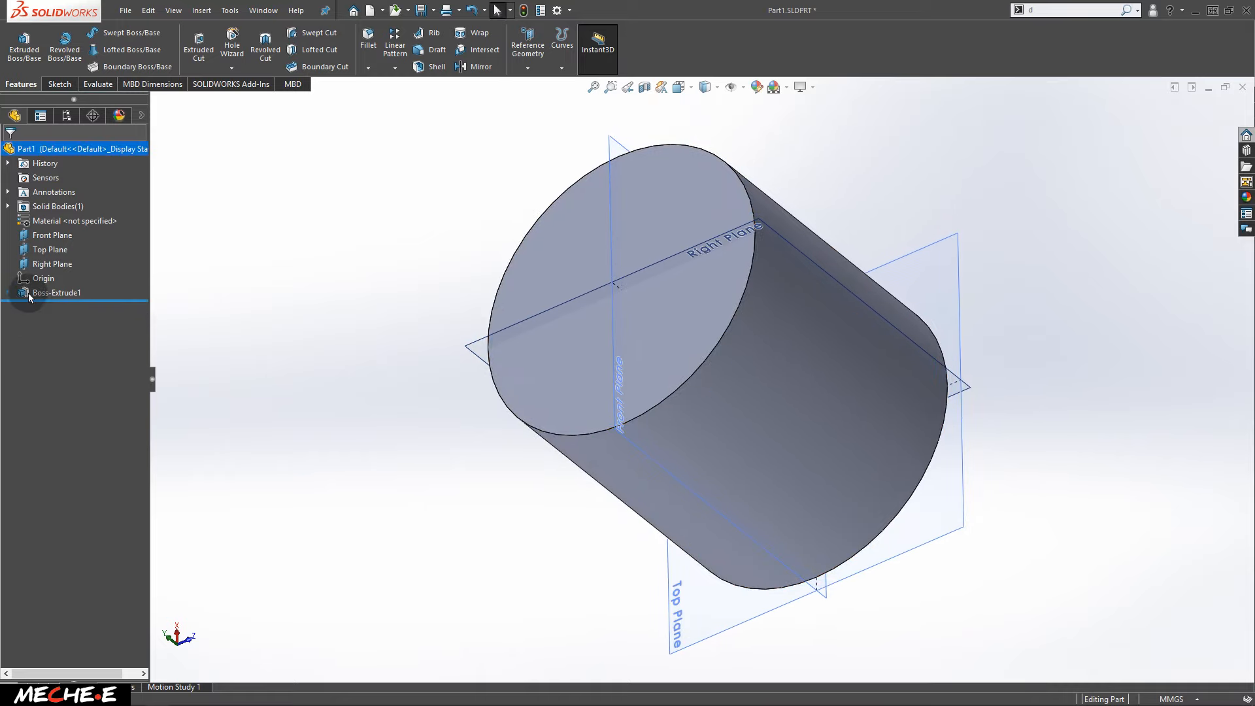
left_click(20, 294)
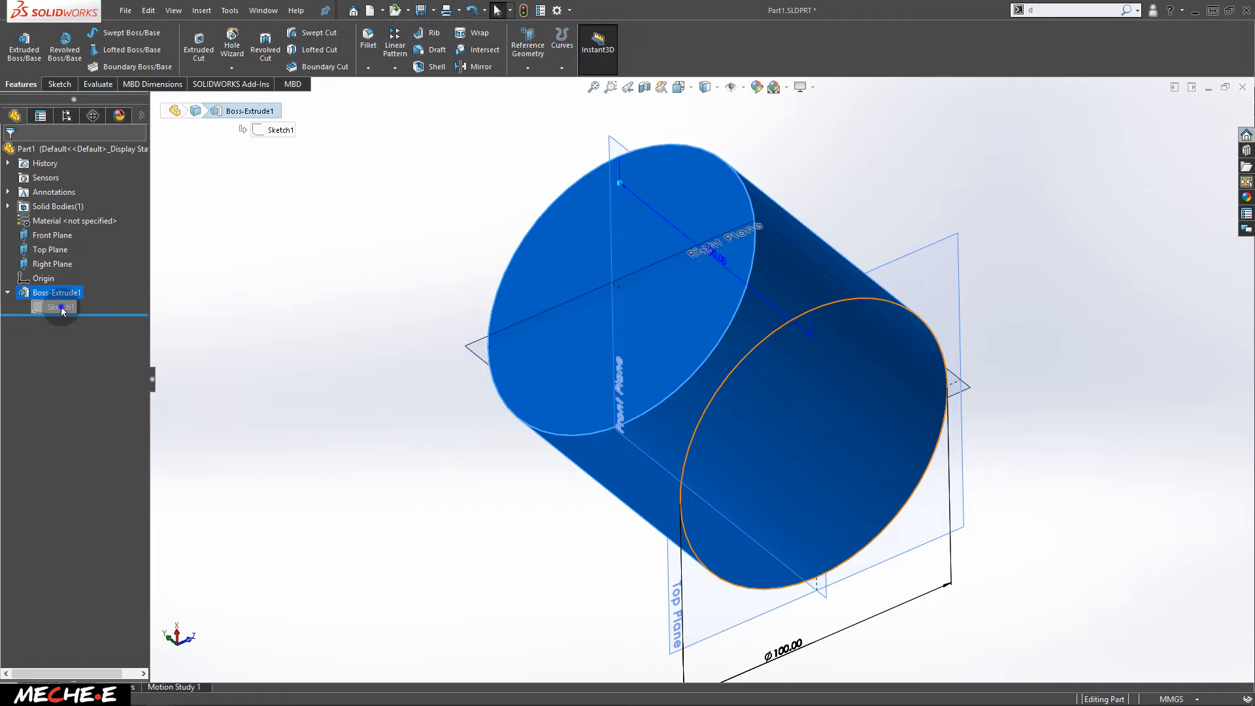
left_click(55, 307)
middle_click_drag(640, 419, 872, 375)
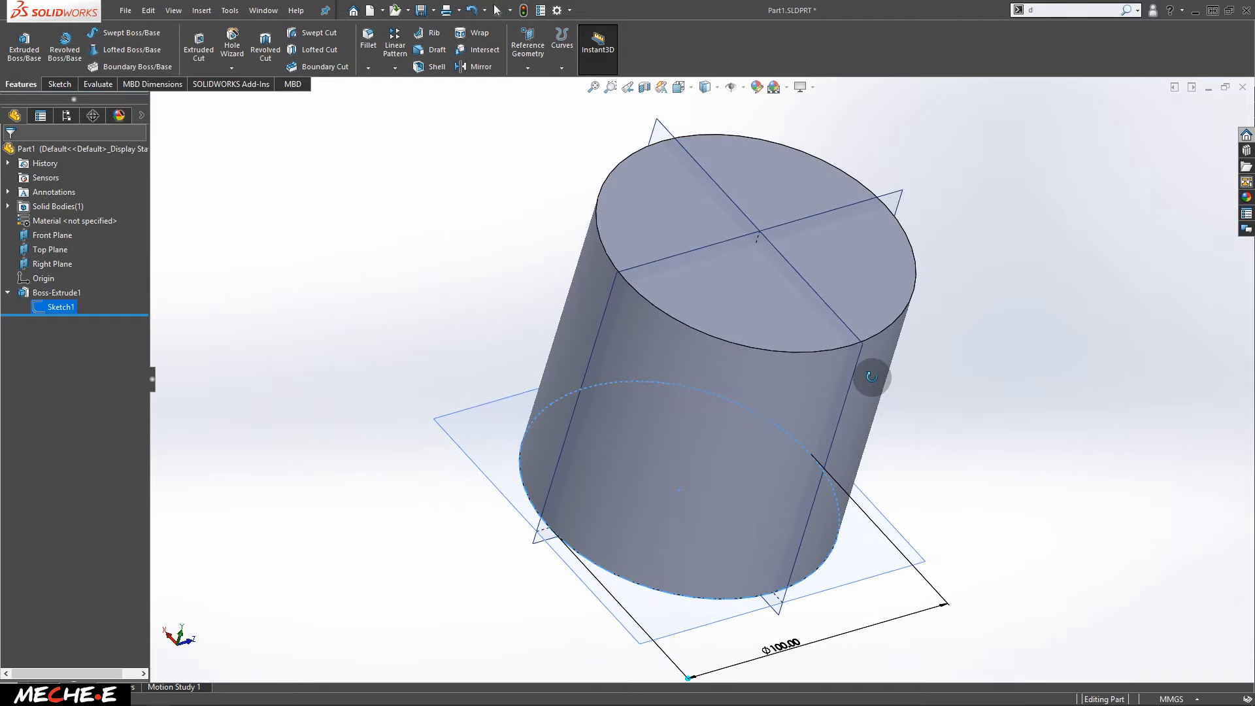
right_click(62, 309)
left_click(75, 277)
mouse_move(170, 281)
middle_mouse_down()
mouse_move(331, 297)
mouse_move(779, 434)
mouse_move(728, 561)
mouse_move(779, 549)
mouse_move(762, 597)
mouse_move(741, 579)
middle_mouse_up()
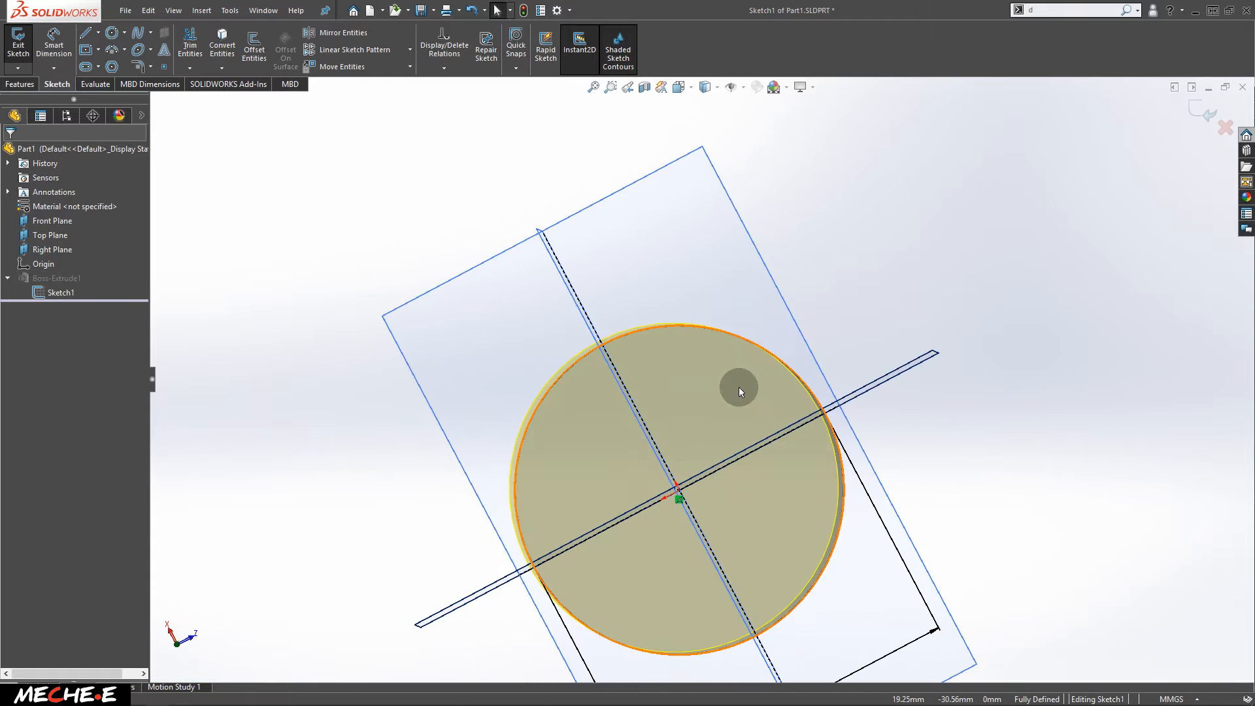
middle_click_drag(689, 527, 689, 457, "ctrl")
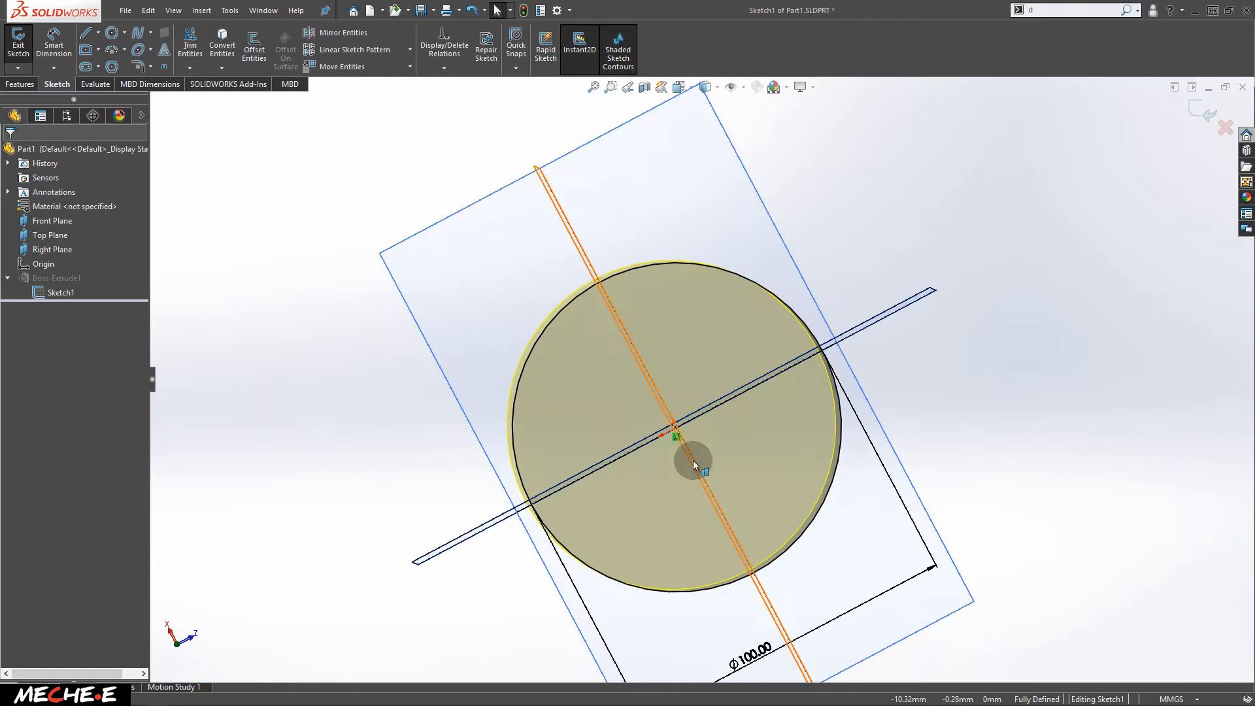
right_click(441, 260)
left_click(435, 183)
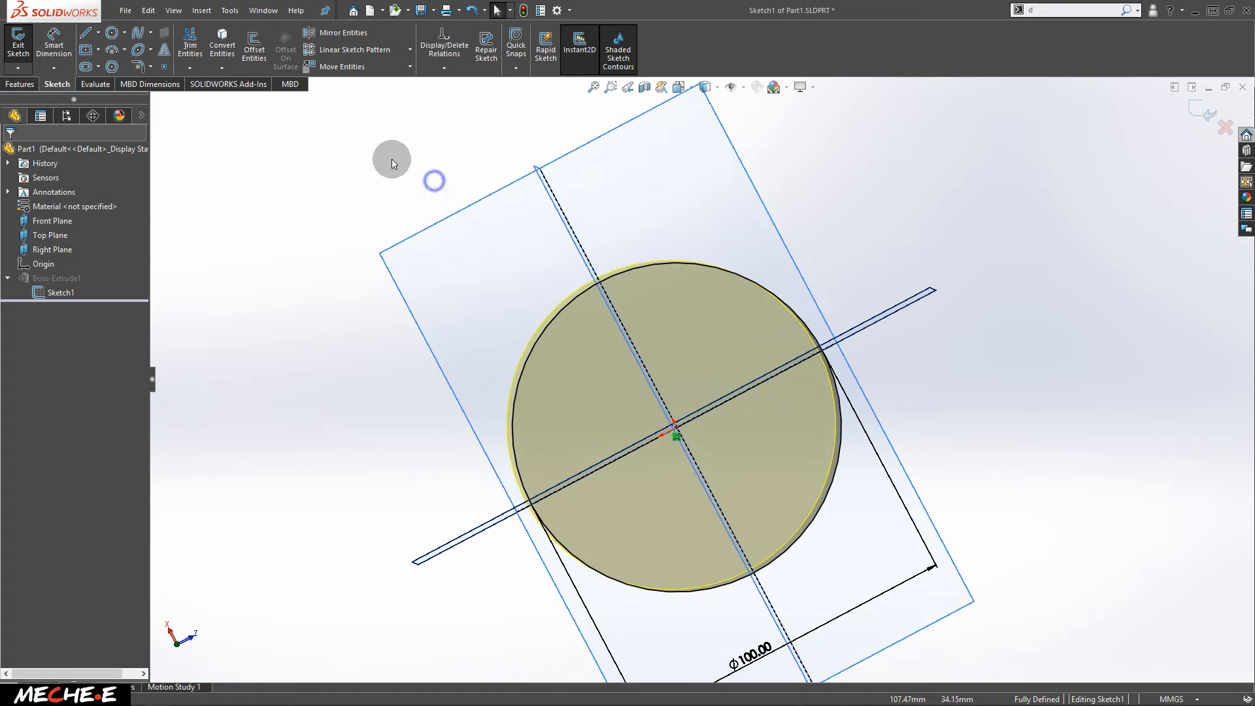
Step: Draw a circle of about 35.5 mm radius centred on the origin, inside the existing 100 mm circle
left_click(116, 34)
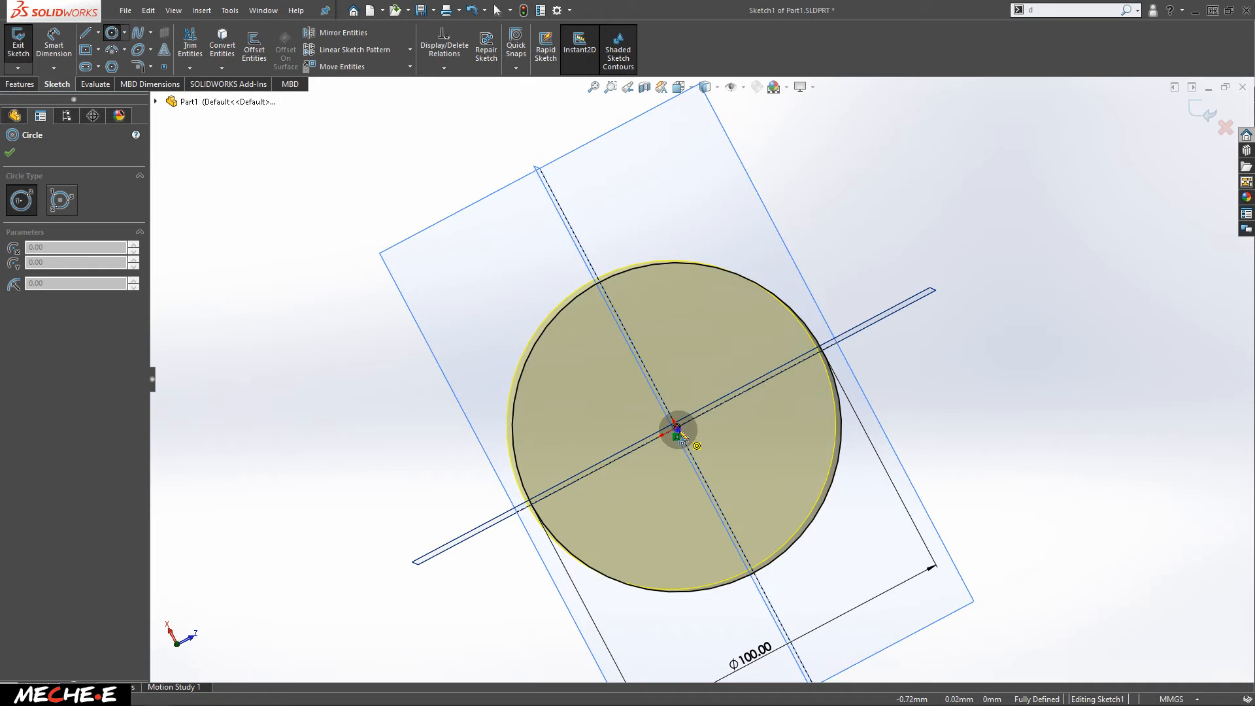
left_click(678, 429)
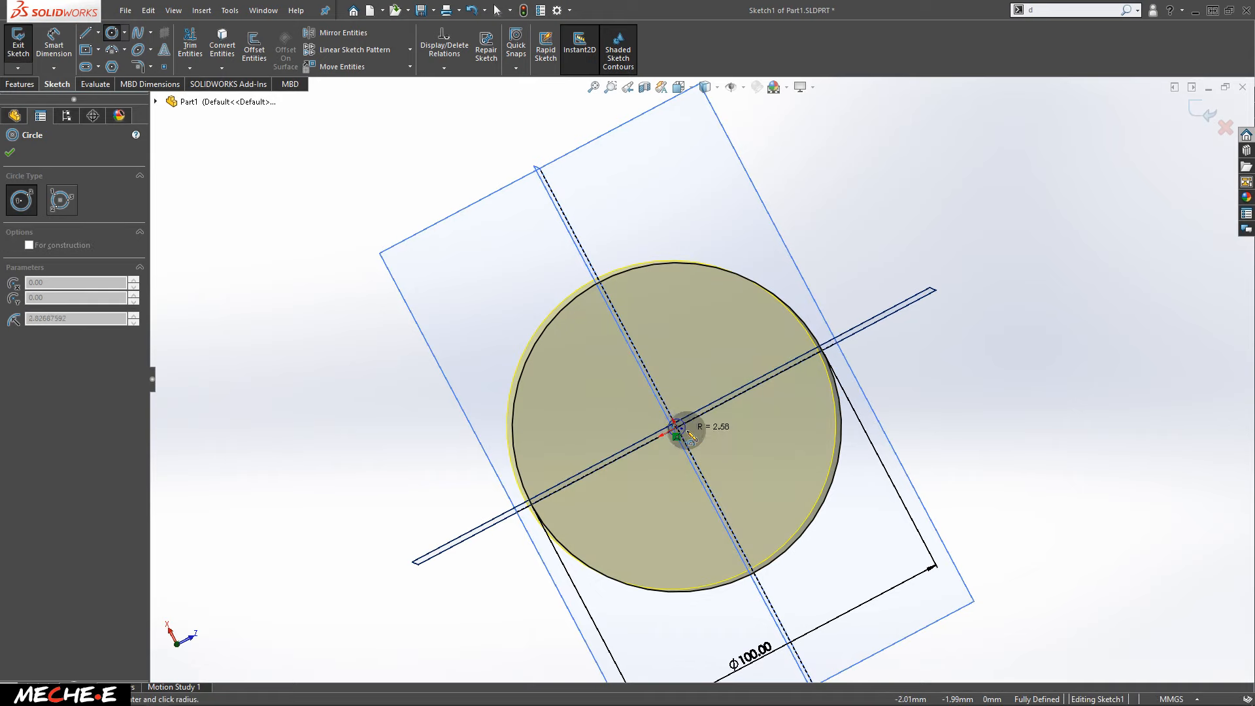
left_click(784, 481)
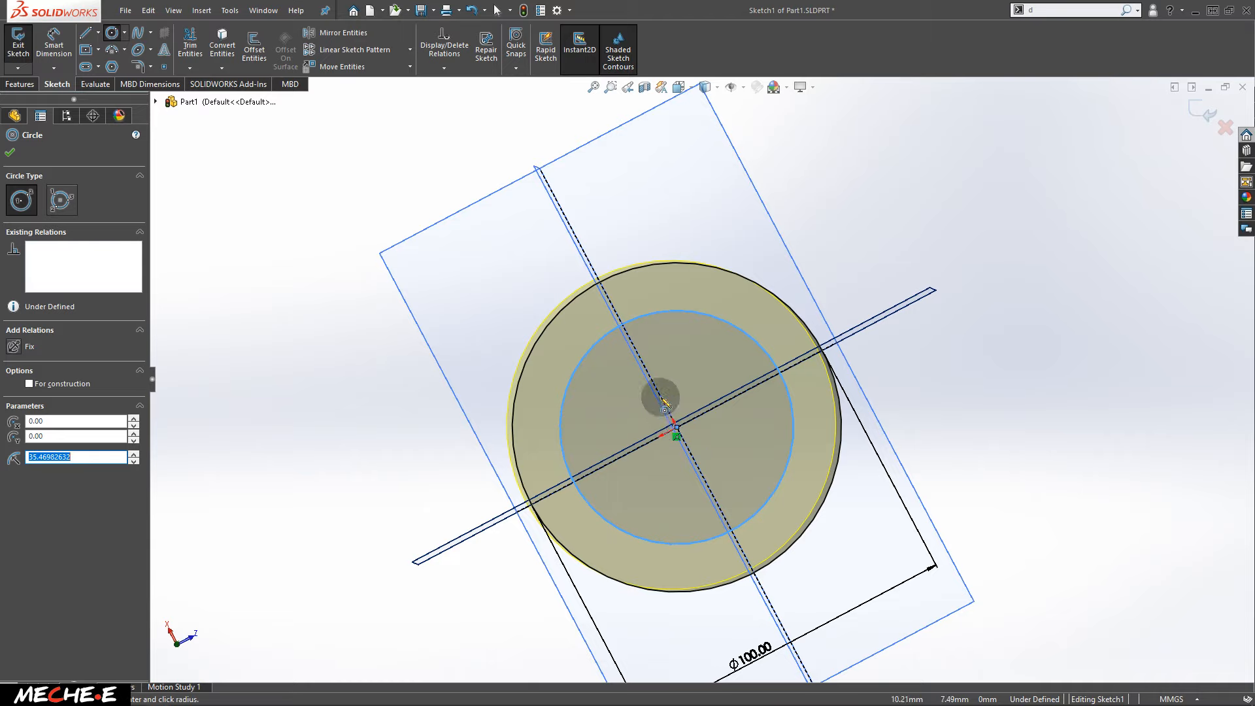
Step: Dimension the inner circle's diameter with Smart Dimension and set it to 80 mm
key("s")
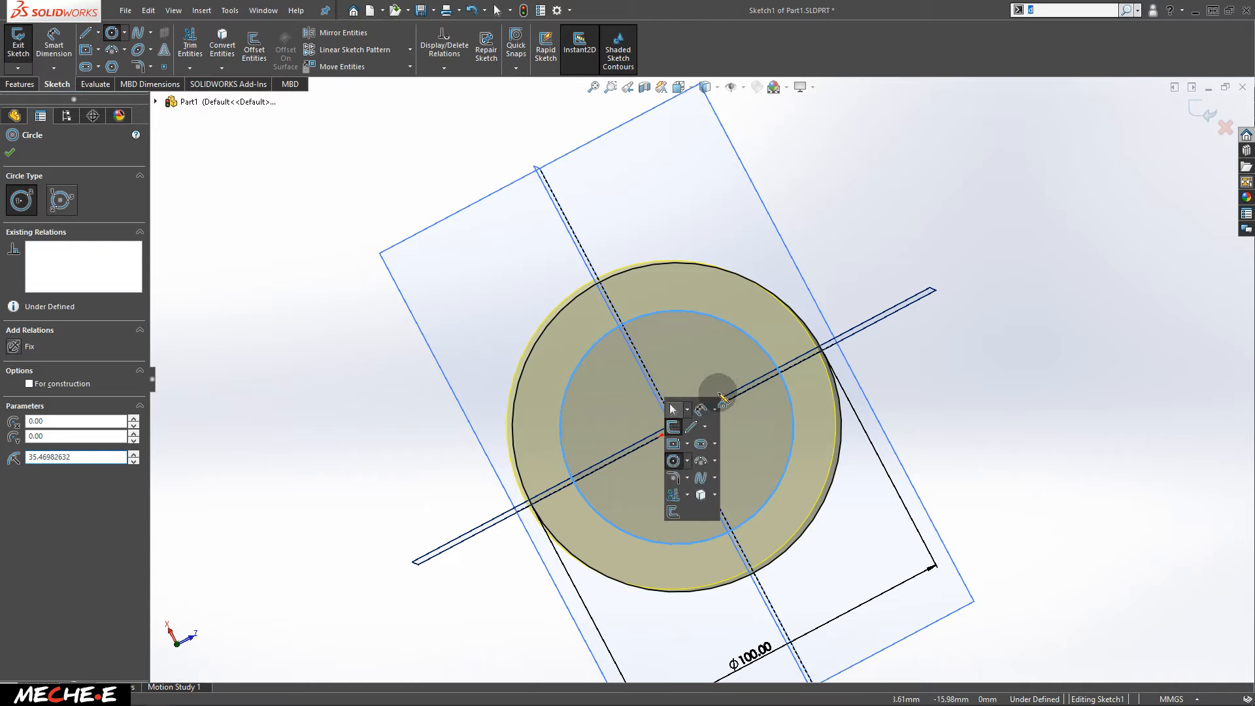
left_click(54, 43)
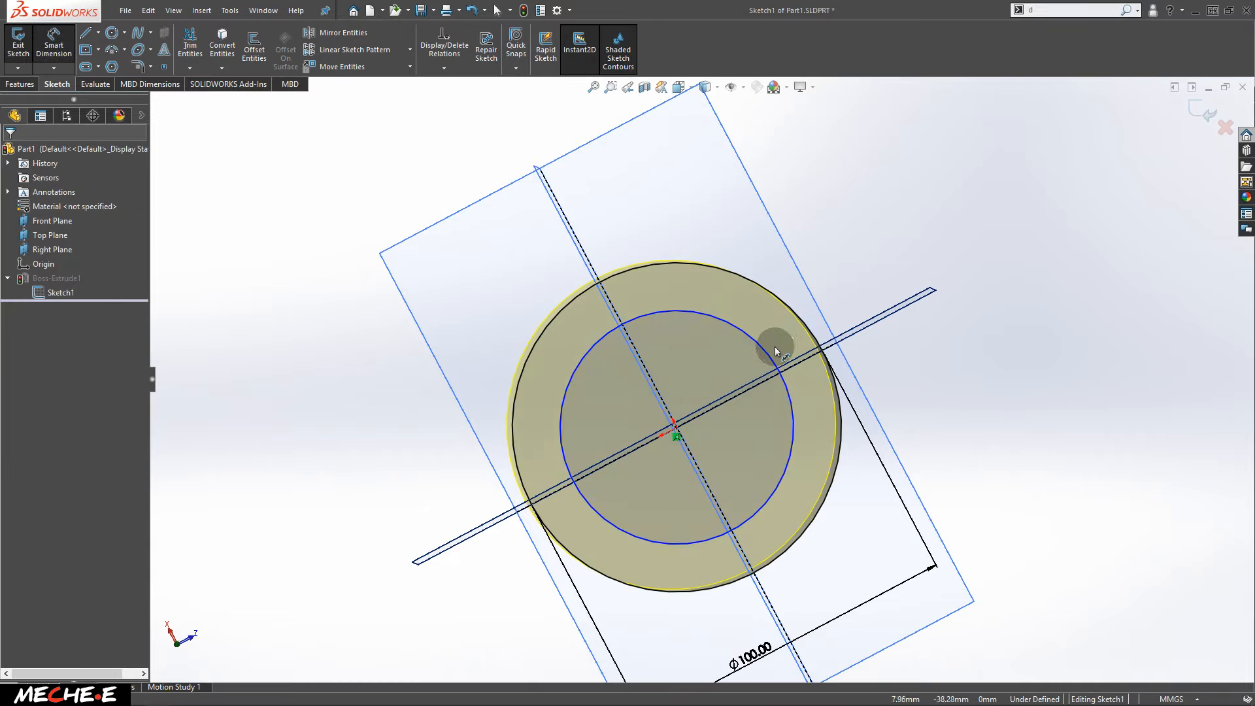
left_click(775, 353)
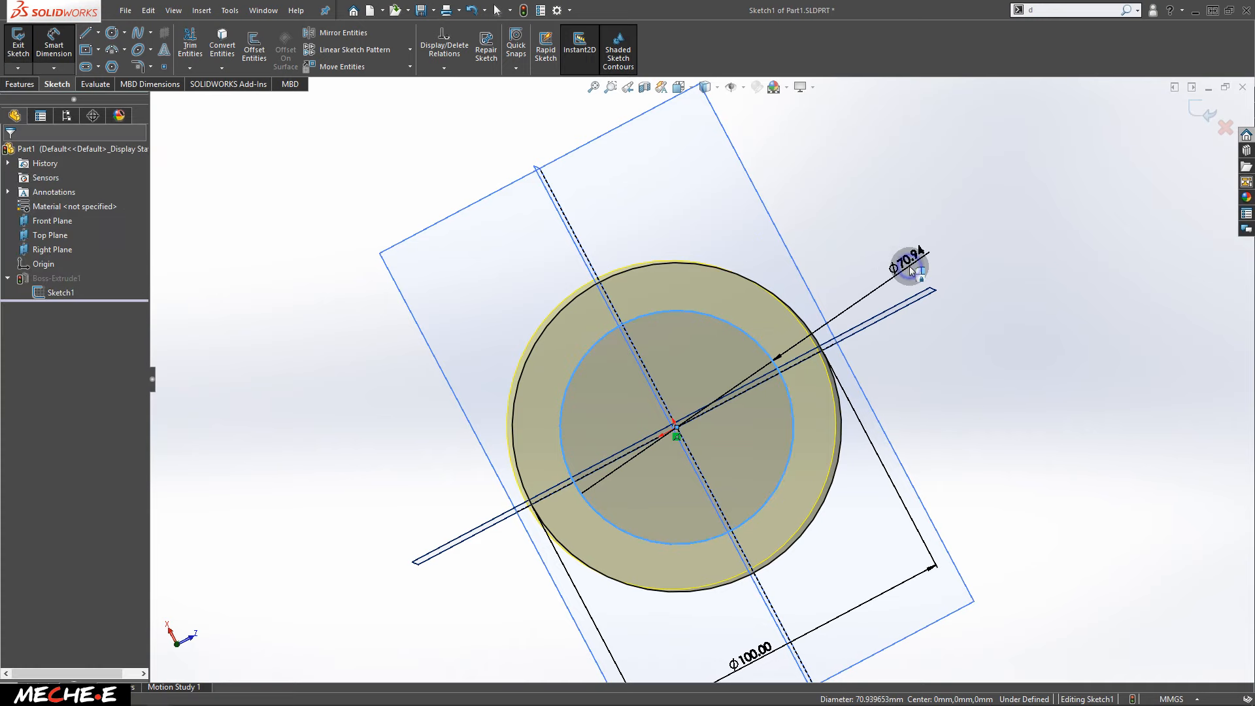
left_click(911, 268)
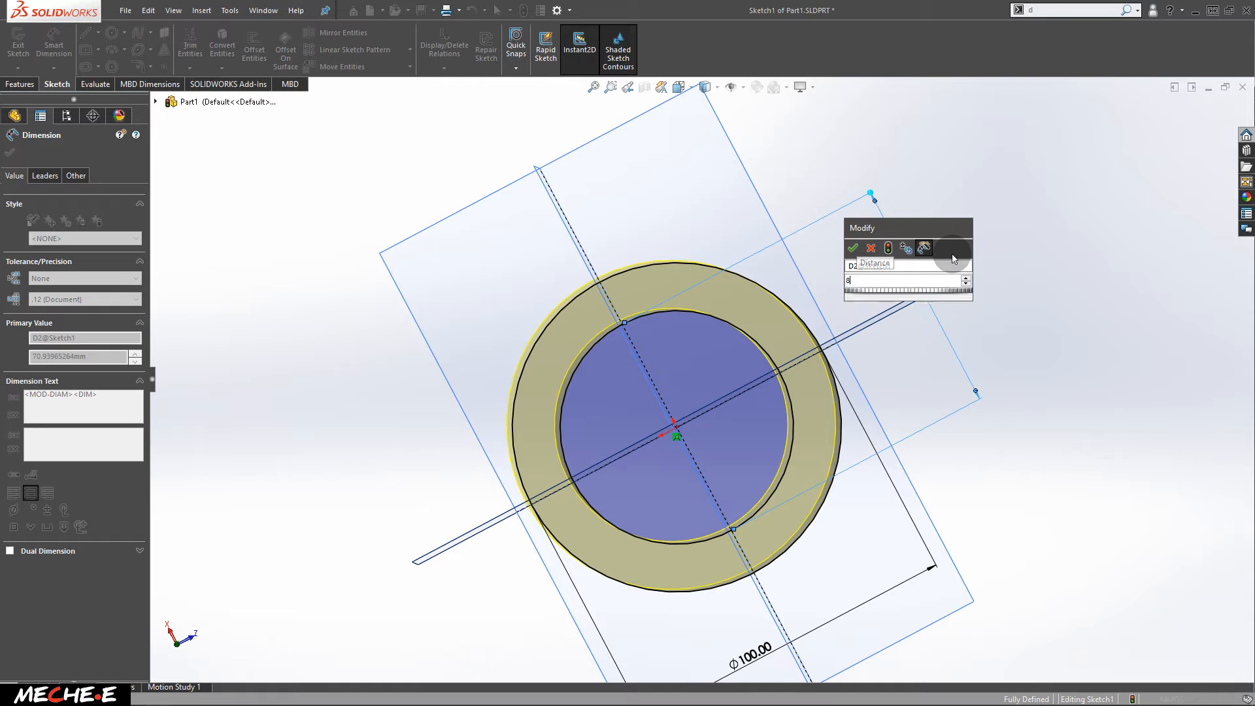
type("80")
key("Return")
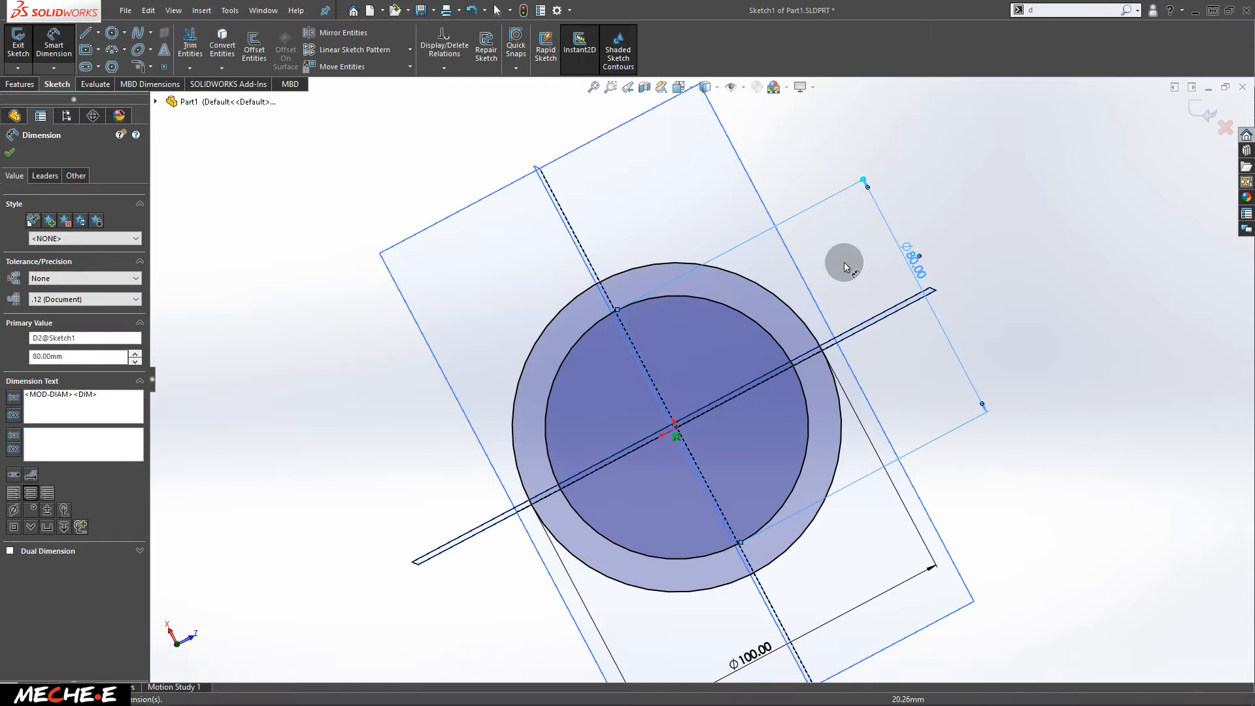
Step: Exit Sketch1 to rebuild the extrusion from the two concentric circles
mouse_move(699, 588)
middle_mouse_down()
mouse_move(686, 569)
mouse_move(700, 429)
mouse_move(751, 331)
mouse_move(840, 362)
mouse_move(743, 328)
mouse_move(734, 443)
mouse_move(695, 409)
mouse_move(655, 470)
middle_mouse_up()
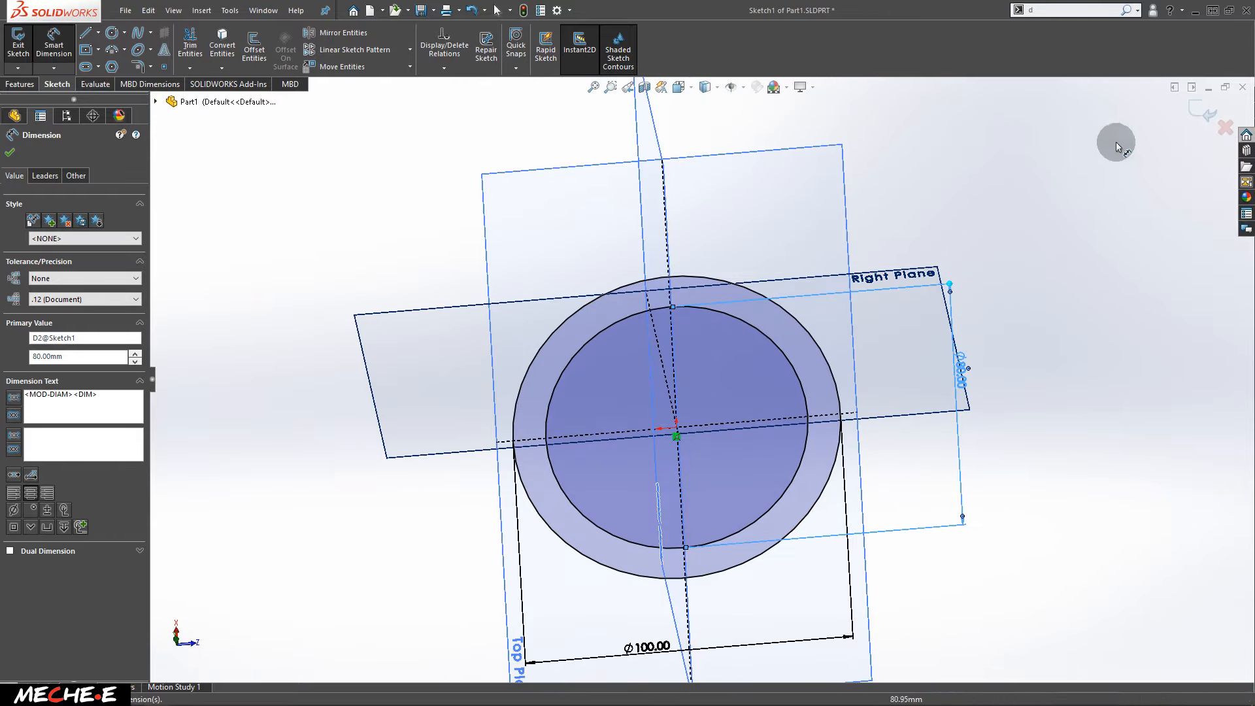
left_click(1200, 110)
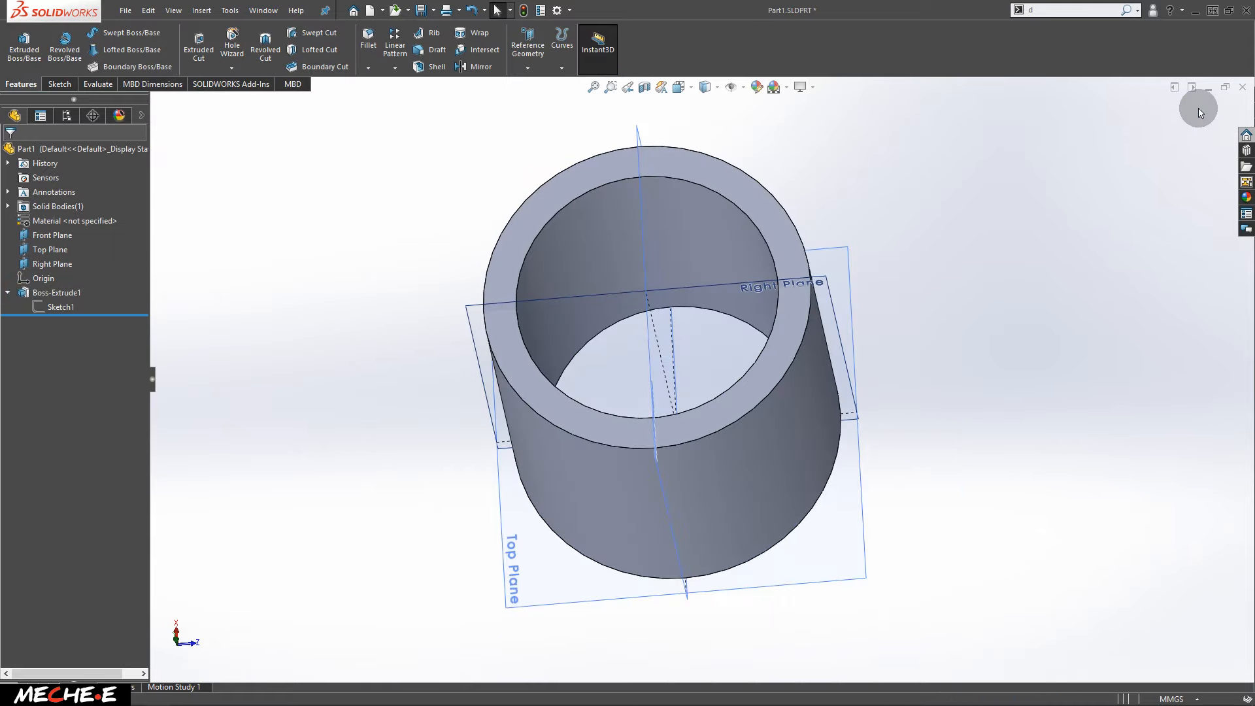
middle_click_drag(536, 343, 516, 391)
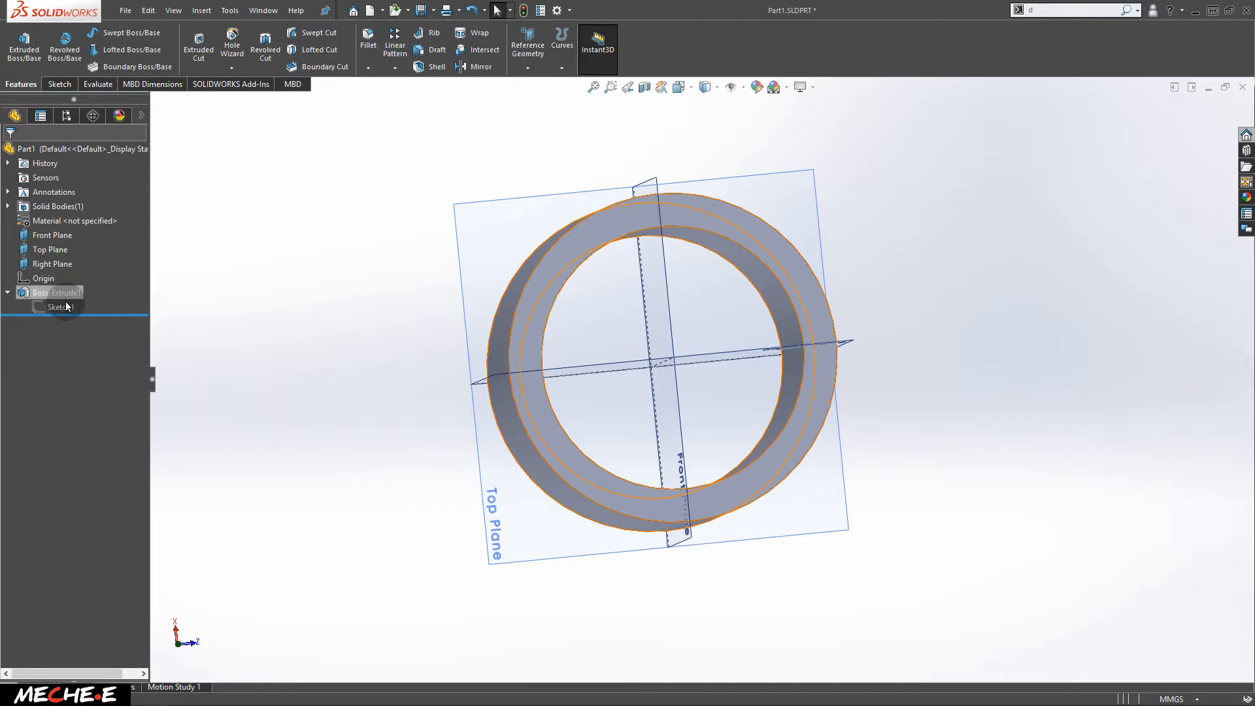
middle_click_drag(705, 284, 631, 233)
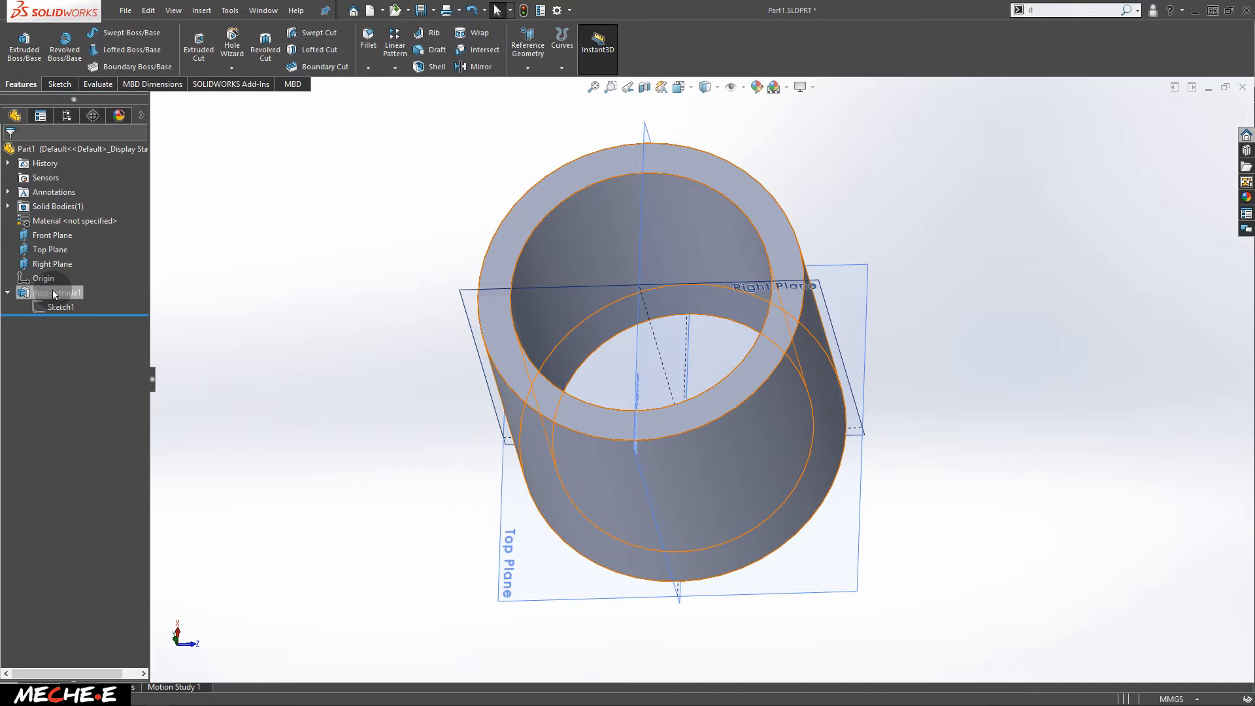
Step: Edit the Boss-Extrude1 feature and choose the ring between the two circles as its selected contour
right_click(71, 300)
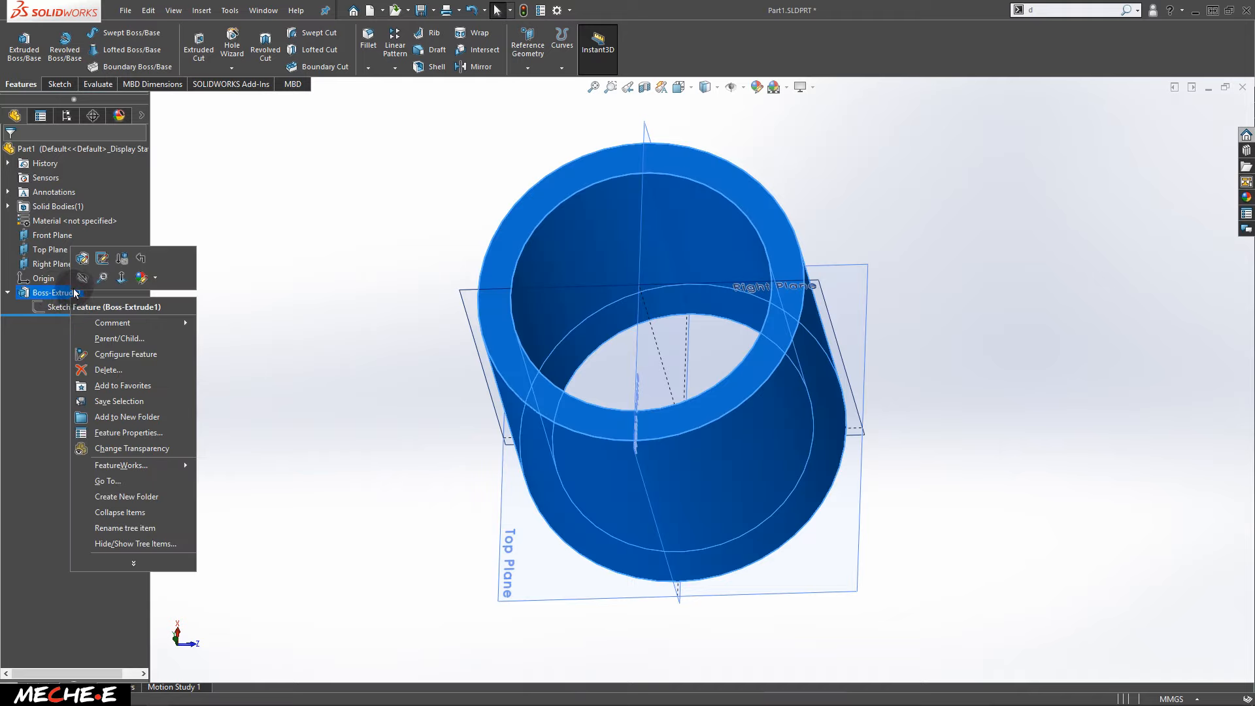
left_click(83, 259)
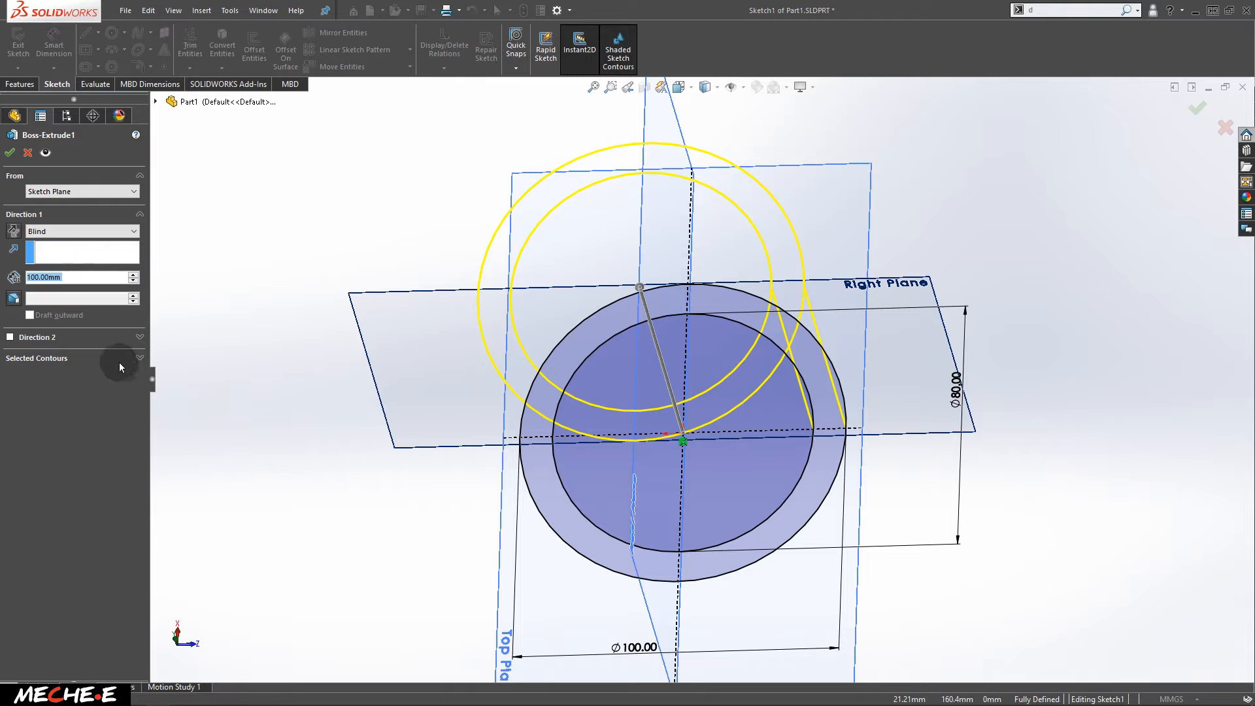
left_click(108, 359)
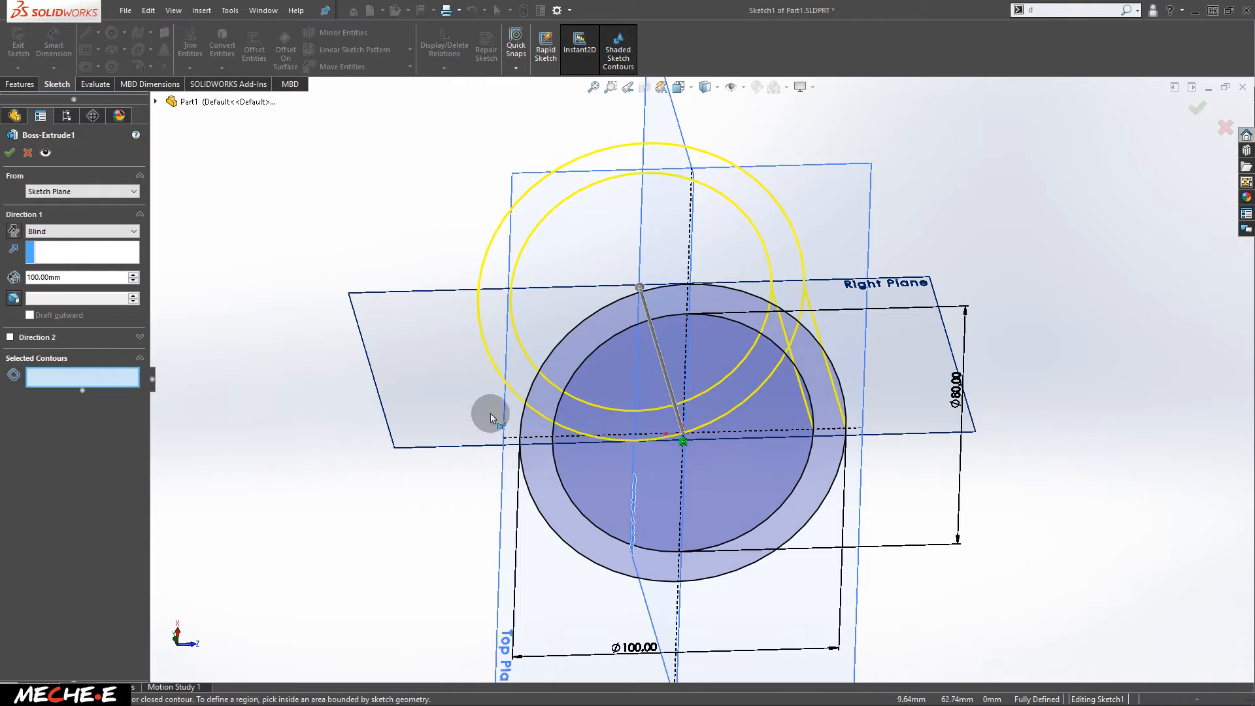
middle_click_drag(650, 447, 659, 499)
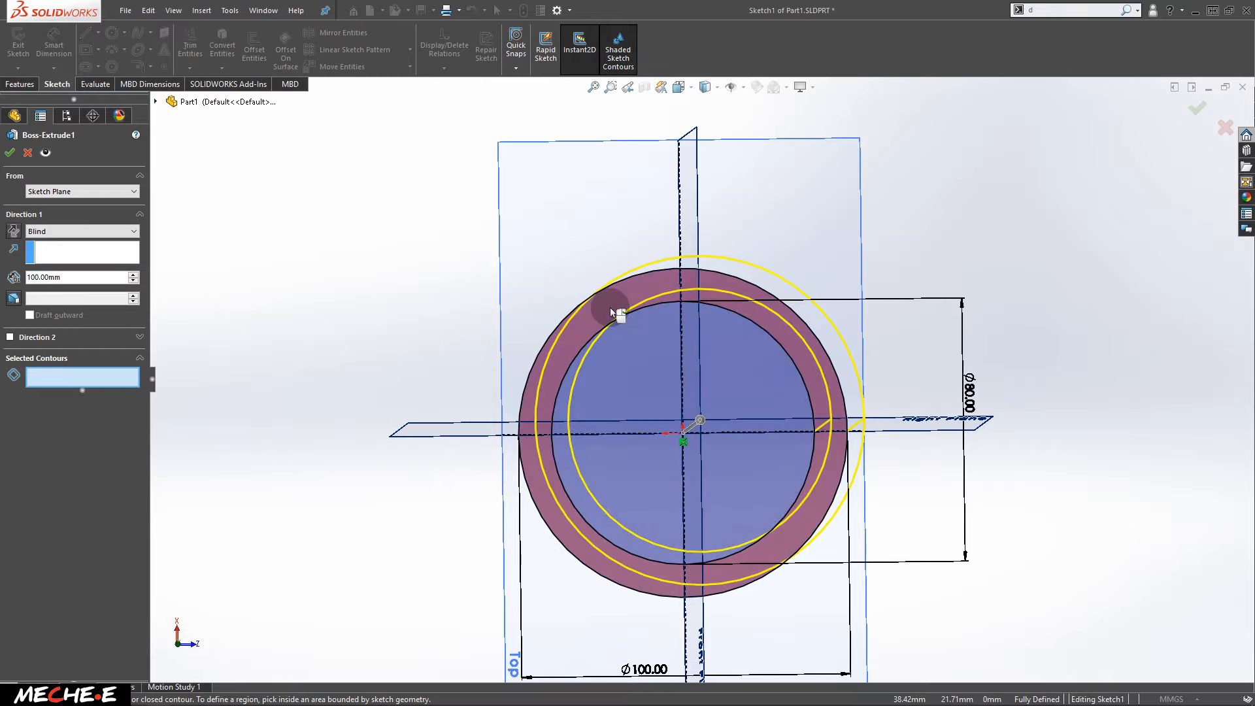
left_click(597, 322)
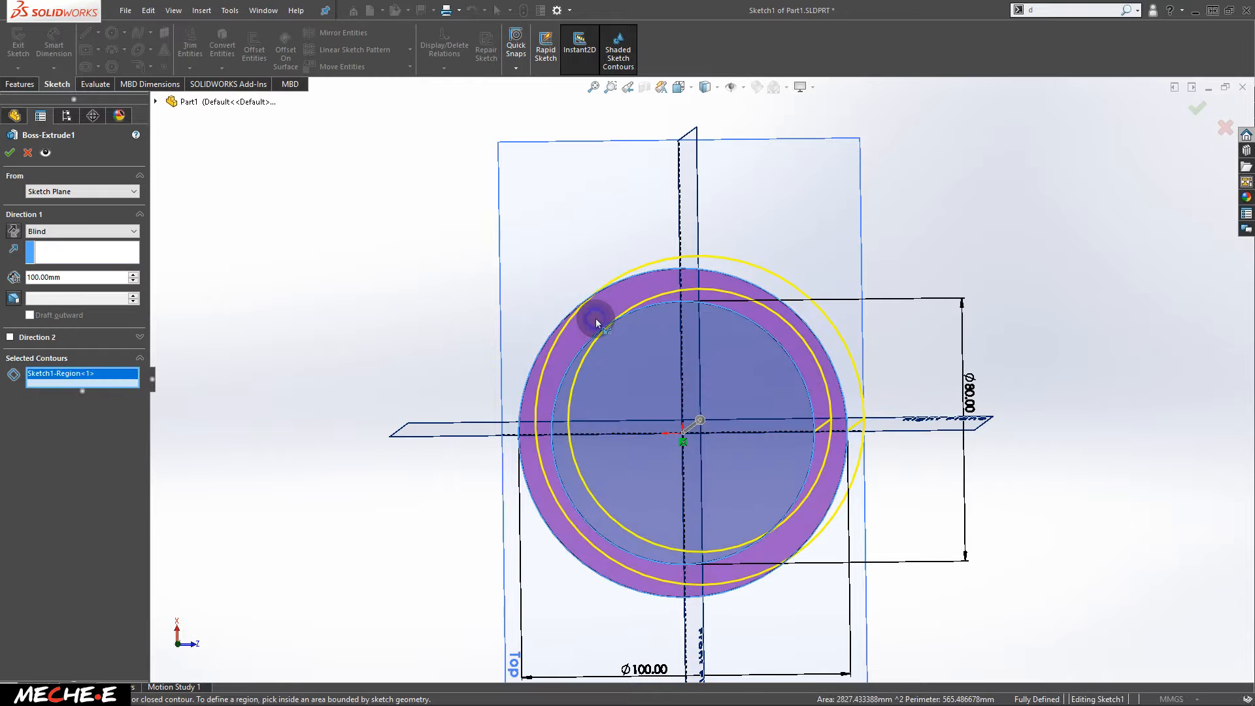
Step: Add the inner circle's region to the extrusion's selected contours and accept the feature
mouse_move(832, 505)
middle_mouse_down()
mouse_move(807, 491)
mouse_move(793, 373)
mouse_move(842, 346)
mouse_move(891, 364)
mouse_move(821, 351)
mouse_move(844, 392)
mouse_move(840, 374)
mouse_move(793, 373)
middle_mouse_up()
left_click(761, 363)
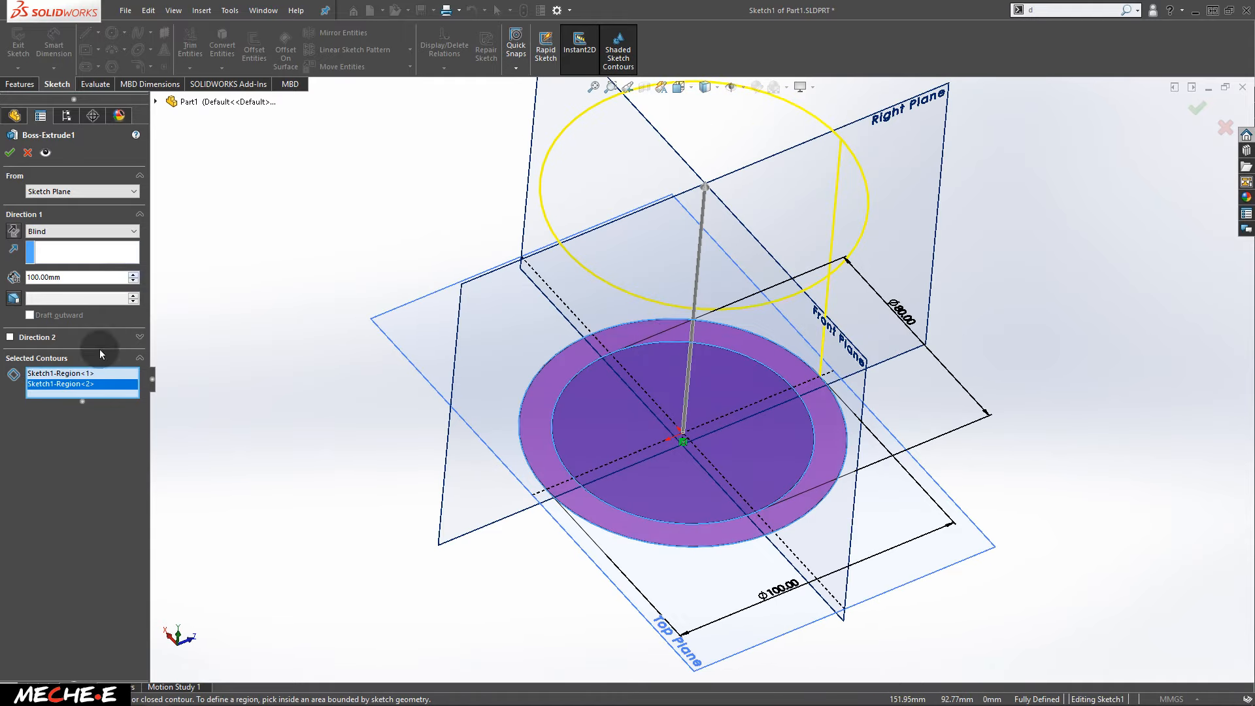
left_click(10, 153)
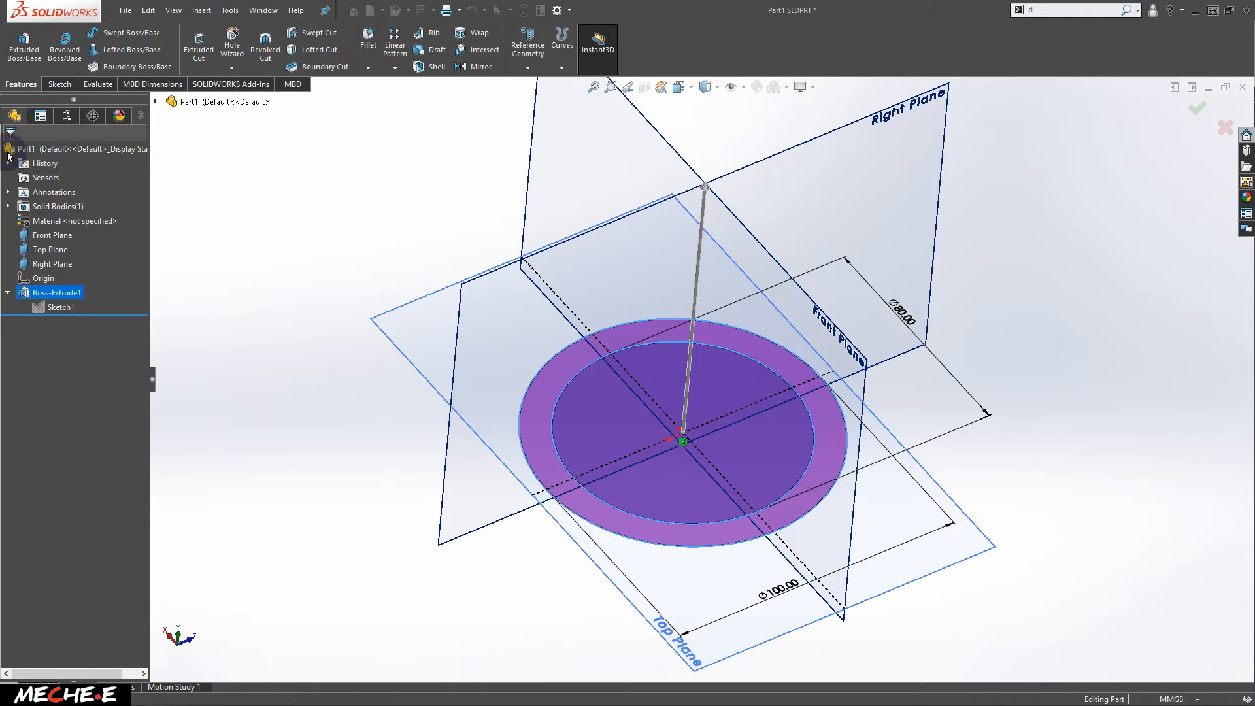
middle_click_drag(807, 426, 897, 513)
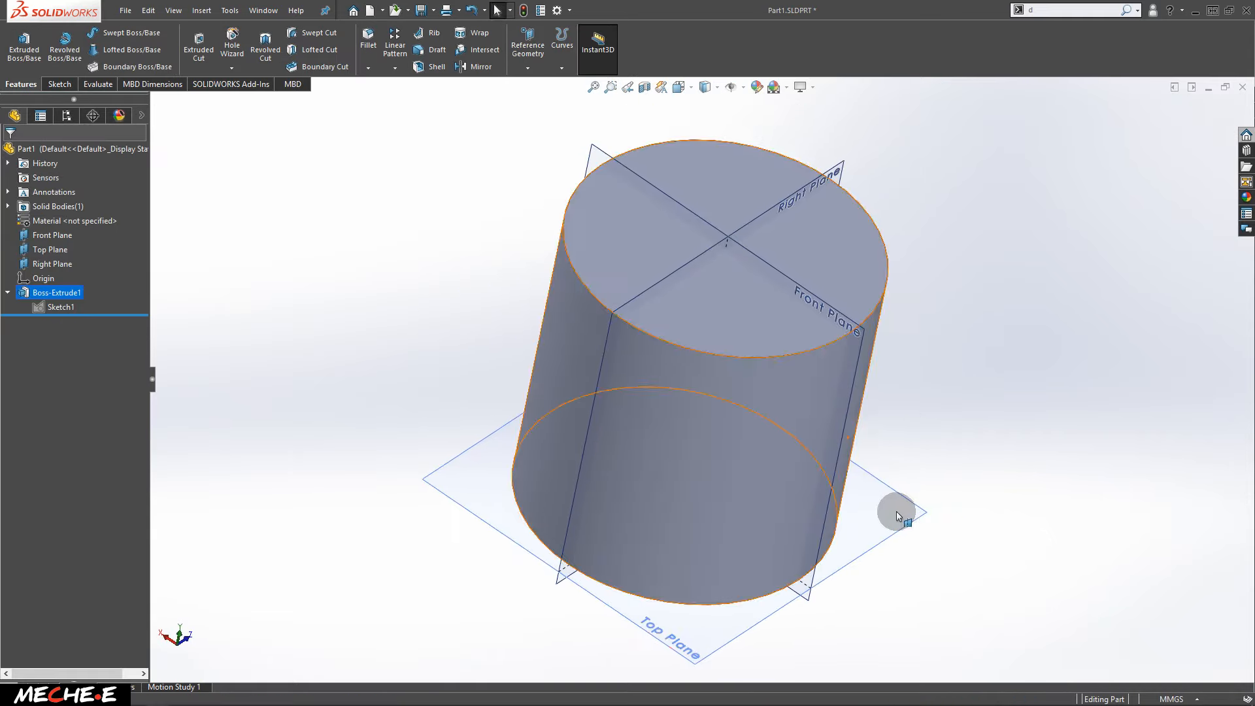
Step: Edit Boss-Extrude1 again, remove Sketch1-Region<2> from the selected contours, and accept the feature
right_click(64, 296)
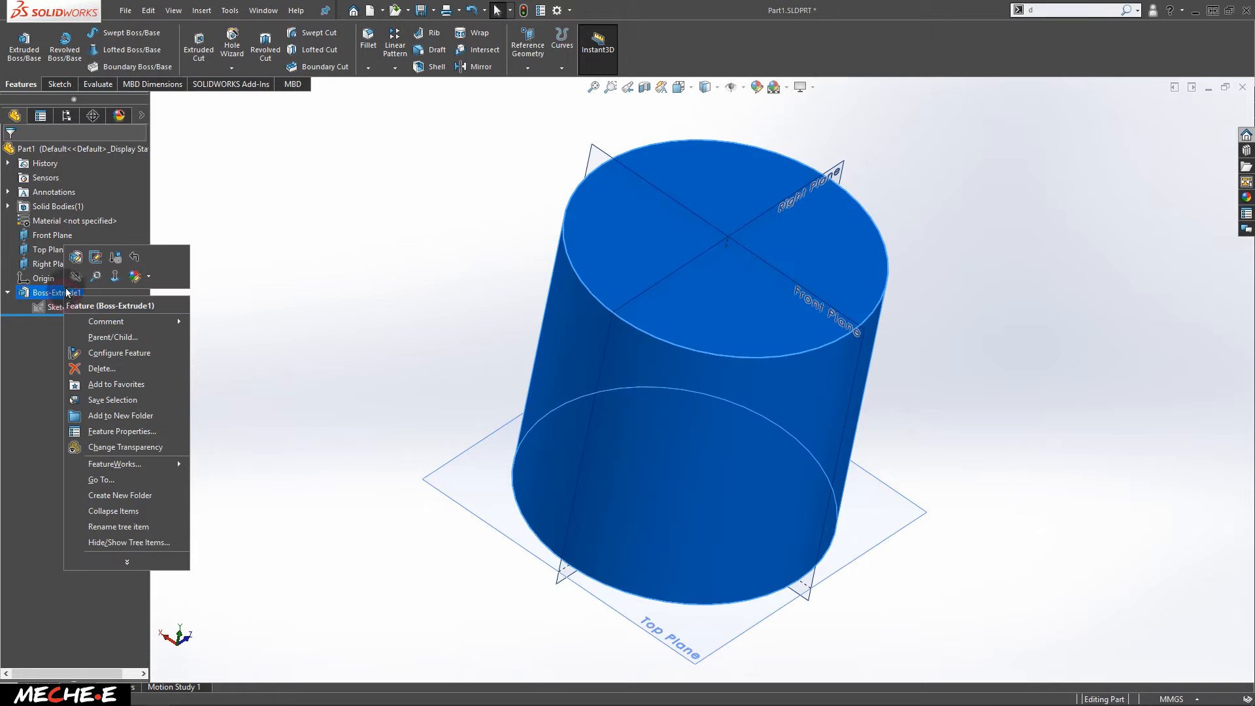
left_click(86, 263)
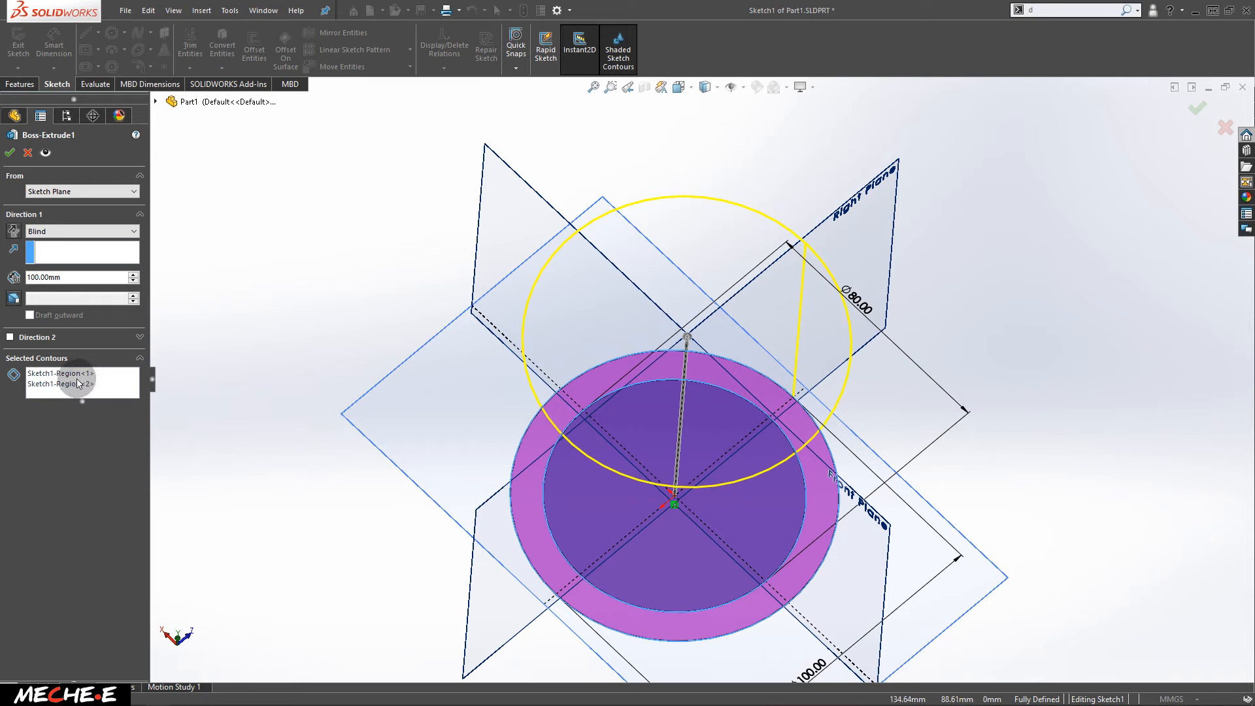
left_click(75, 384)
key("Delete")
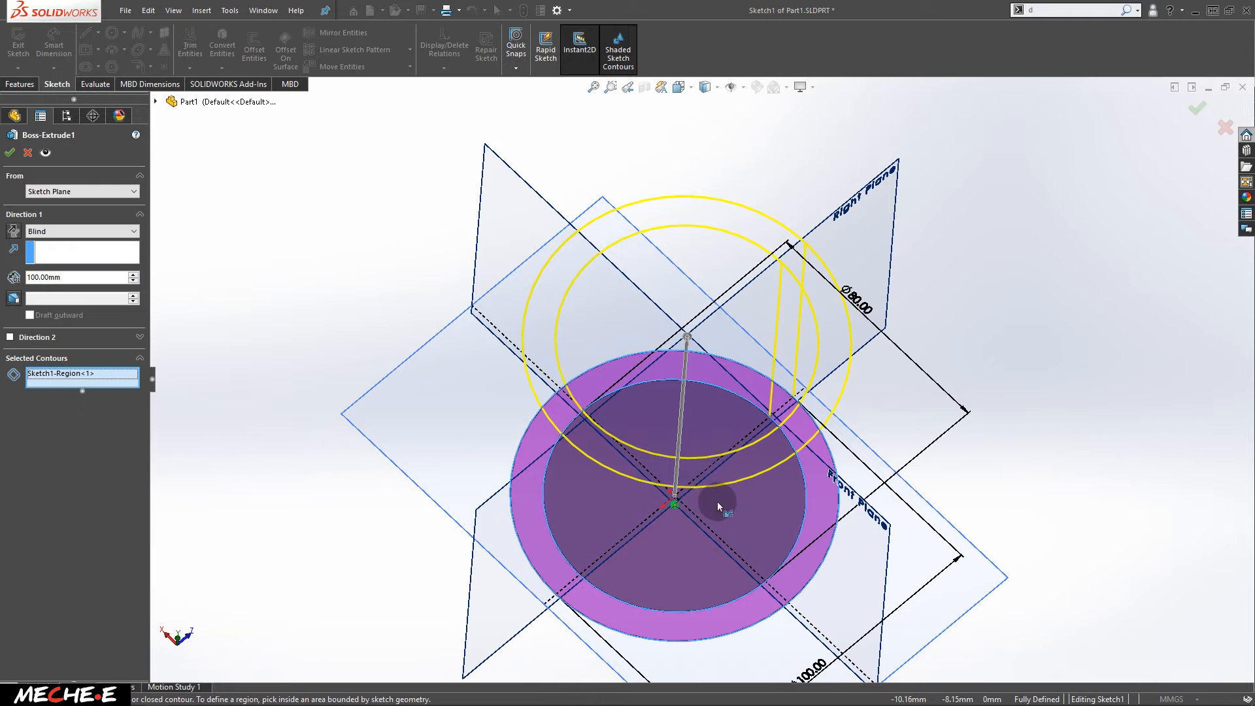
middle_click_drag(722, 527, 827, 442)
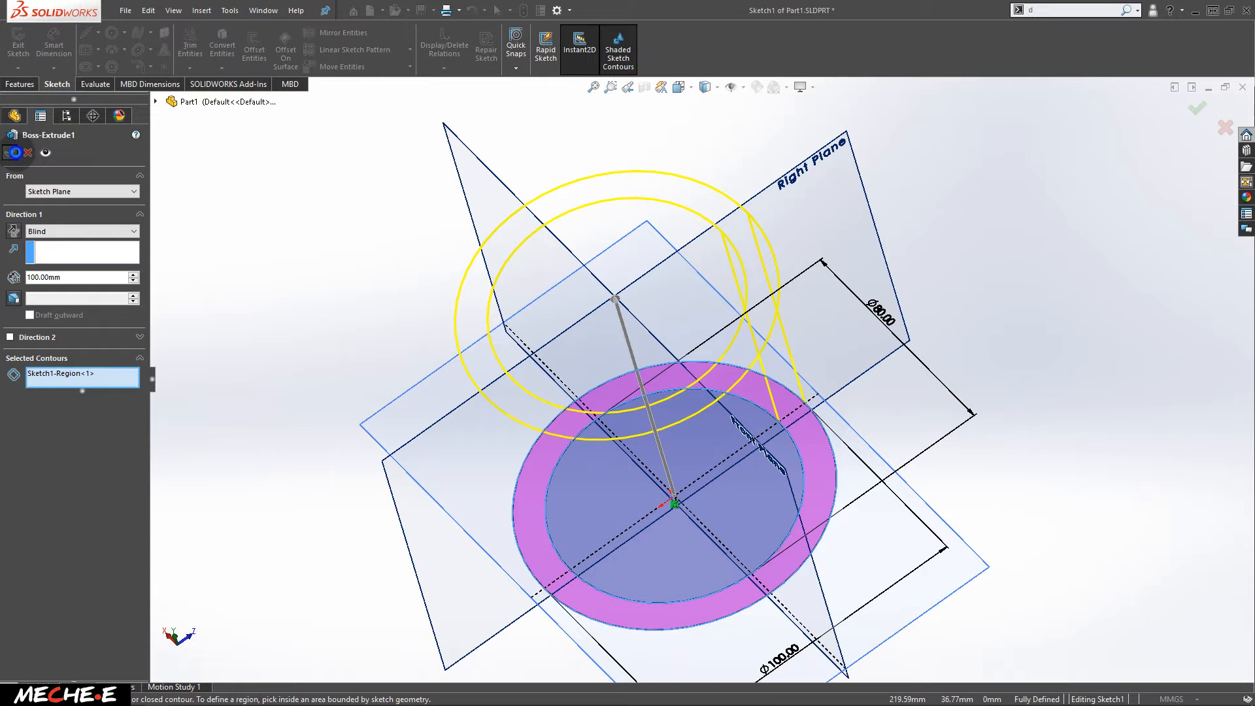
left_click(15, 152)
middle_click_drag(663, 507, 700, 600)
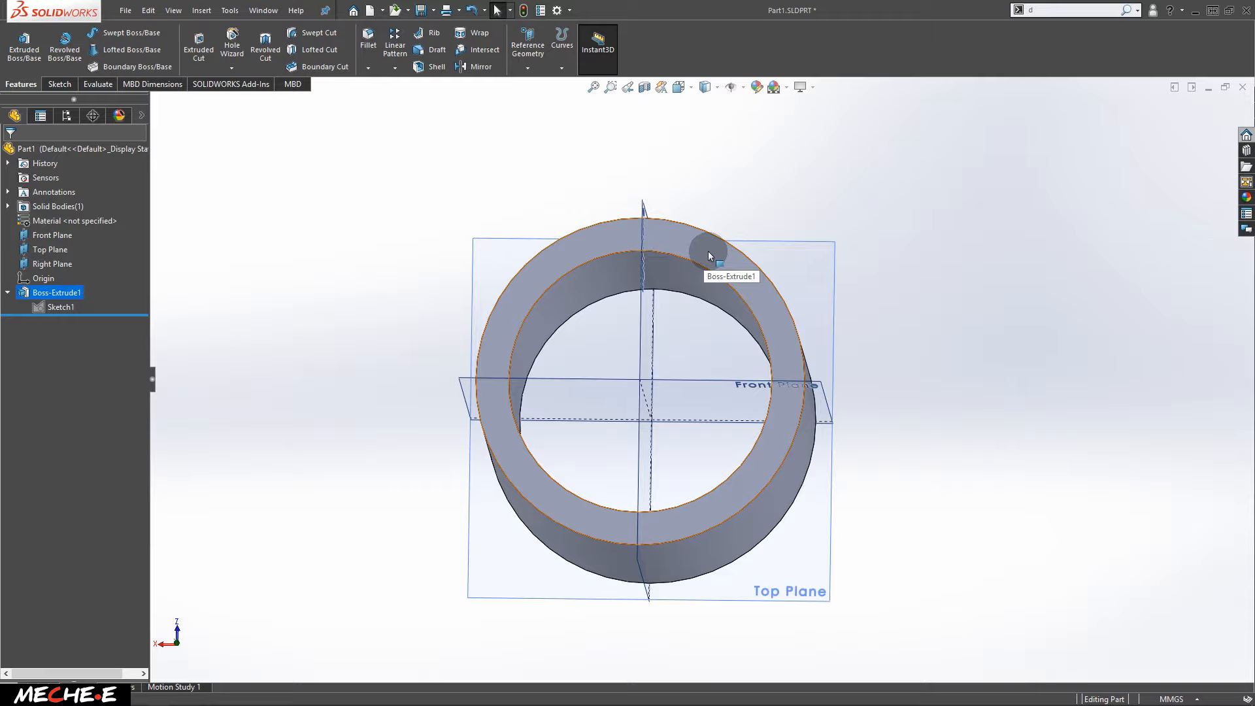
middle_click_drag(816, 432, 700, 451)
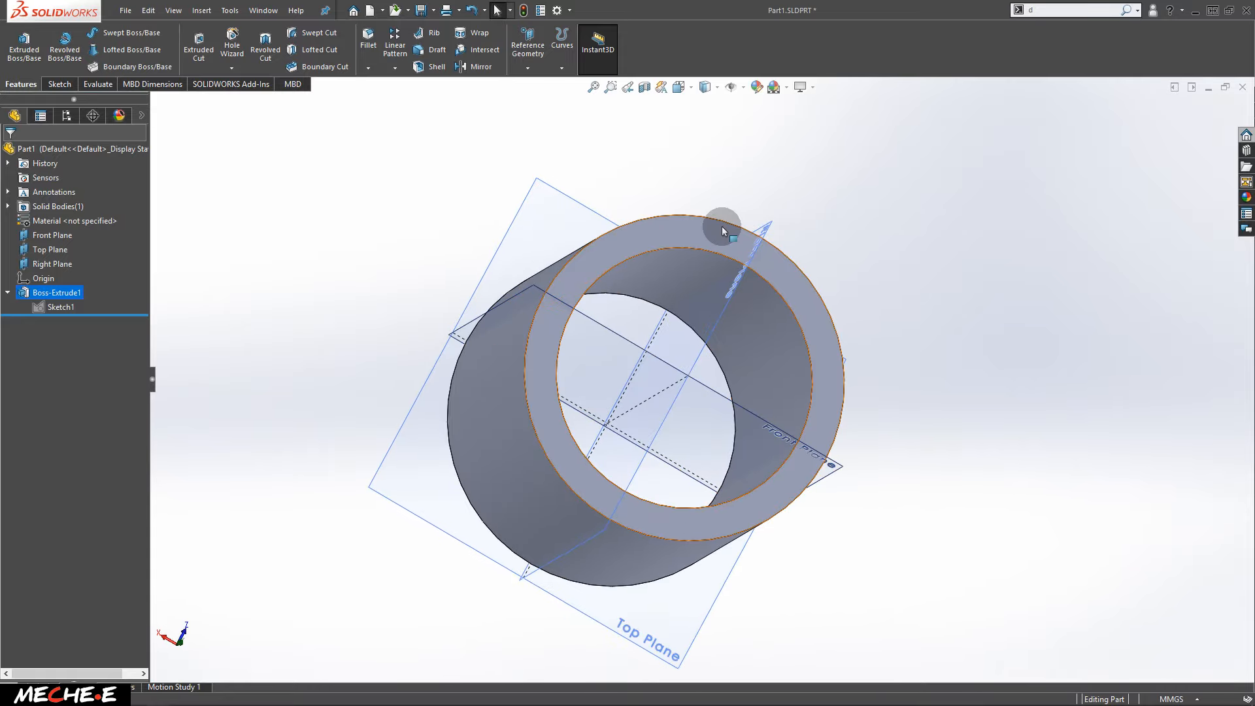
middle_click_drag(731, 320, 662, 280)
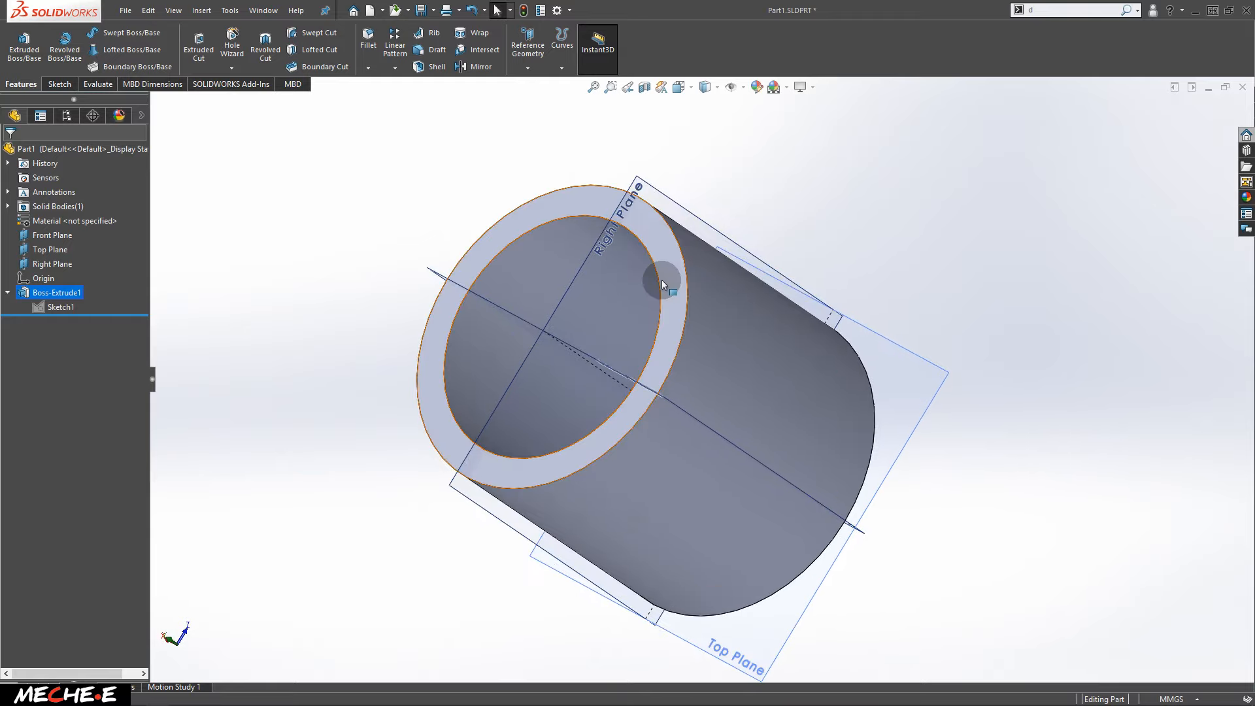
middle_click_drag(662, 280, 712, 345)
middle_click_drag(677, 298, 708, 385)
middle_click_drag(773, 354, 658, 274)
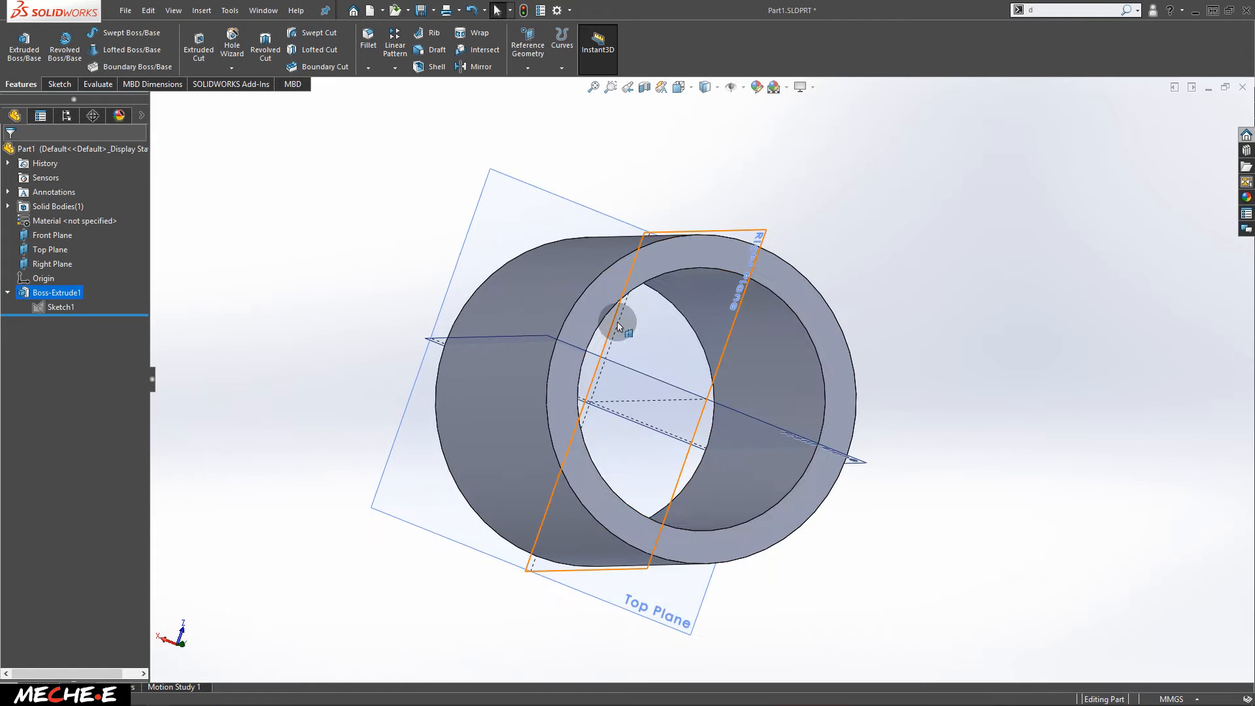